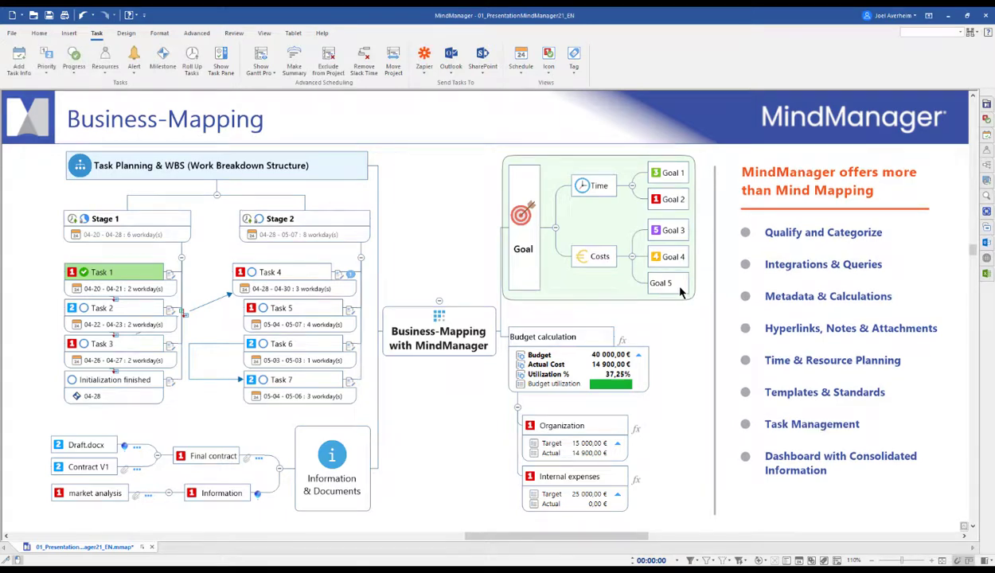
# - Enter 24 500 as the Internal expenses Actual amount, then revise it to 25500
pyautogui.click(680, 289)
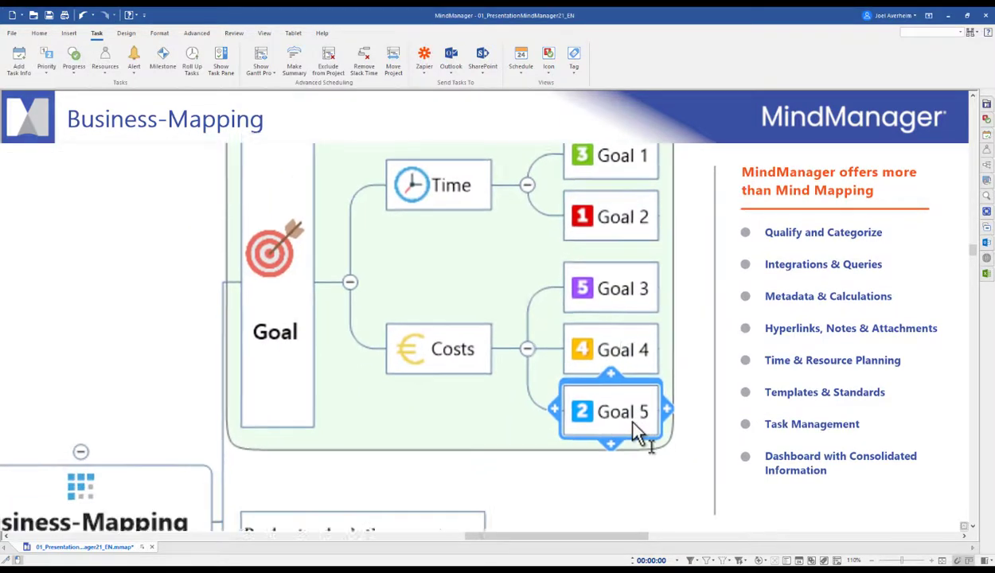
pyautogui.doubleClick(473, 510)
pyautogui.write('24 500')
pyautogui.press('Return')
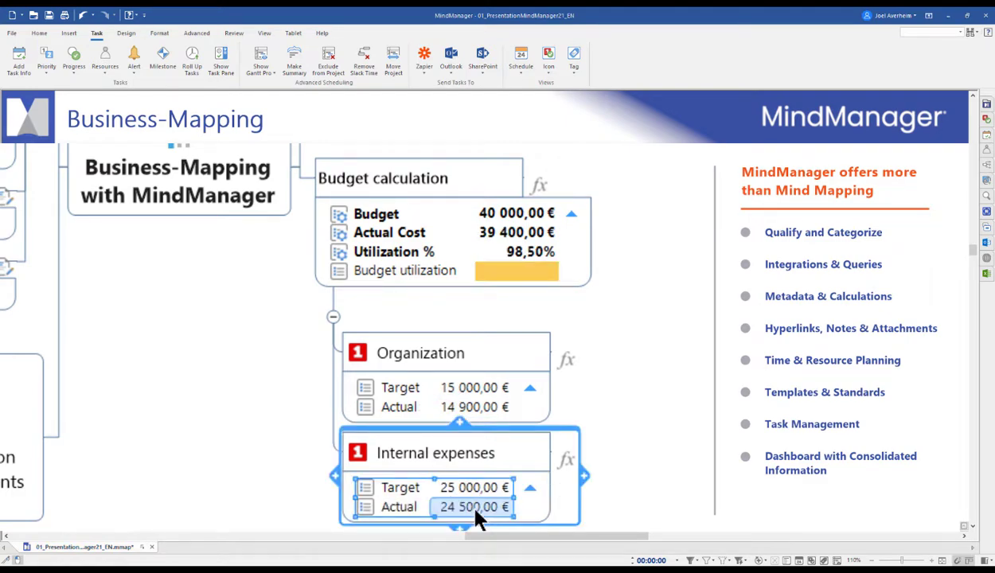
pyautogui.doubleClick(476, 510)
pyautogui.write('25500')
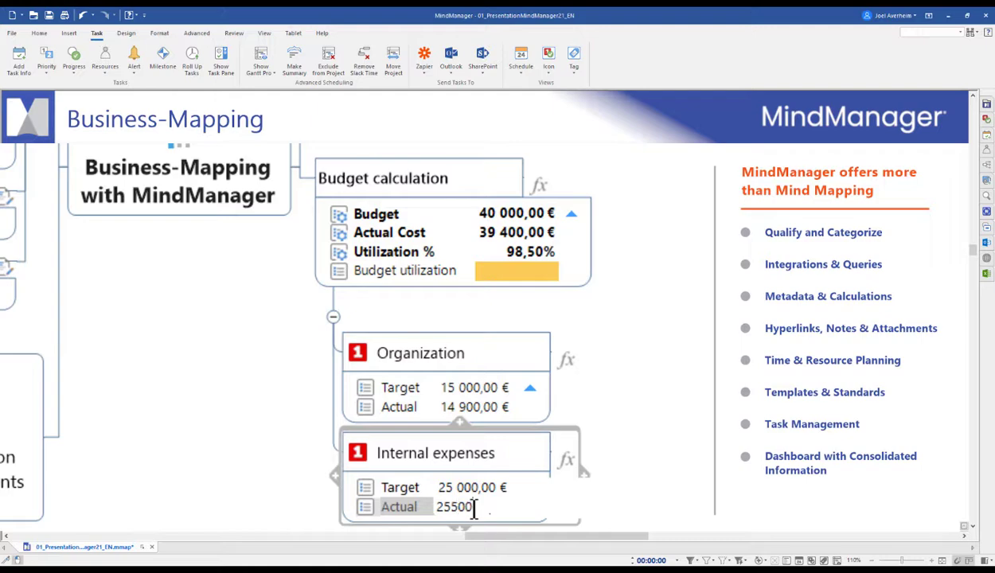
pyautogui.press('Return')
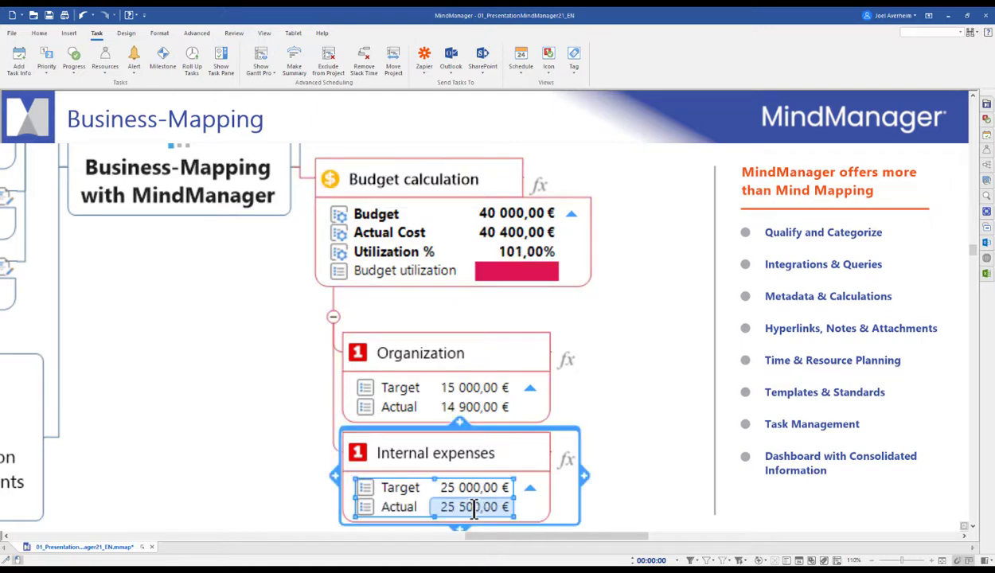
pyautogui.keyDown('ctrl'); pyautogui.scroll(-3, 396, 495); pyautogui.keyUp('ctrl')
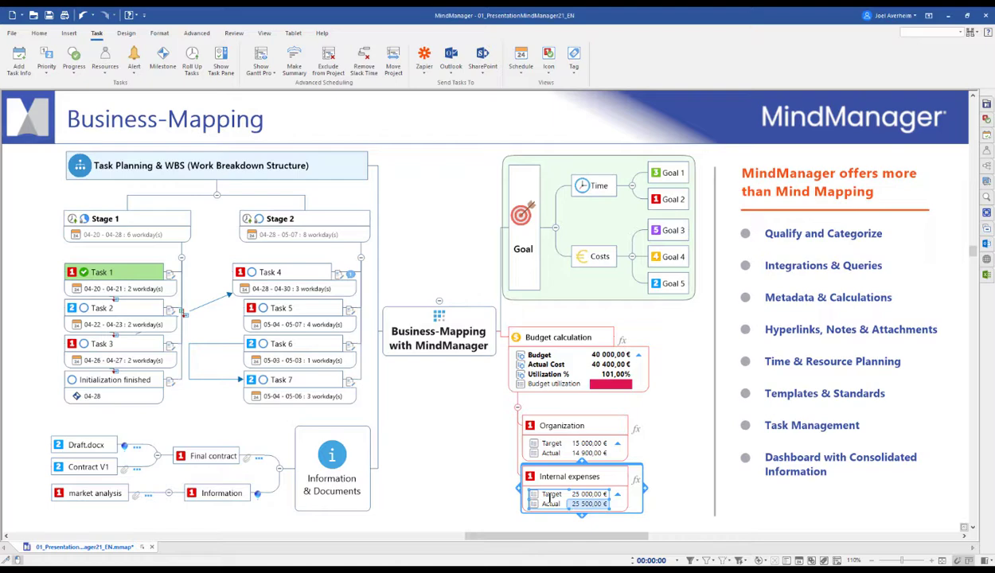
# - View Final contract's attached datasheet, then mark Task 2 as 100% complete
pyautogui.click(246, 461)
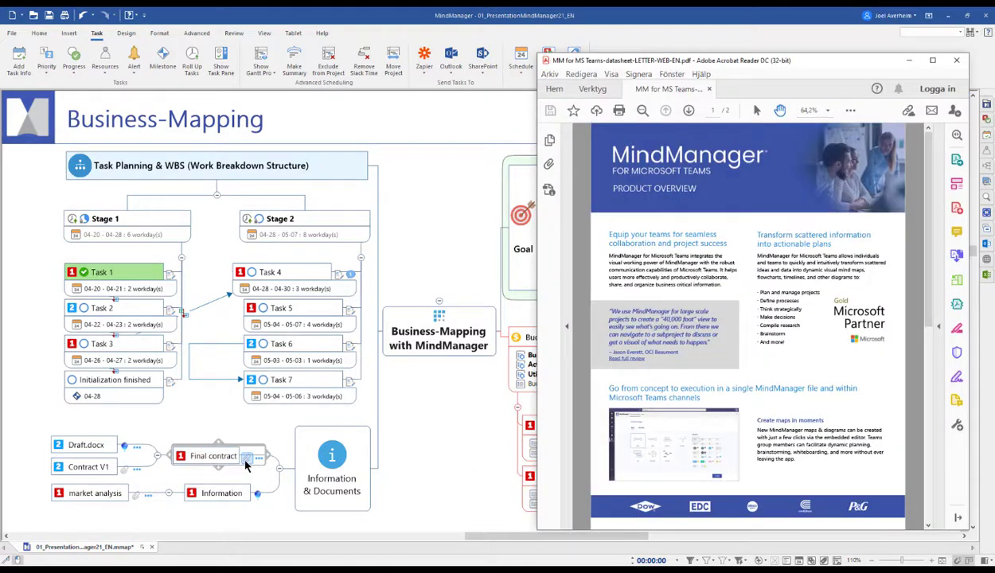
pyautogui.click(232, 418)
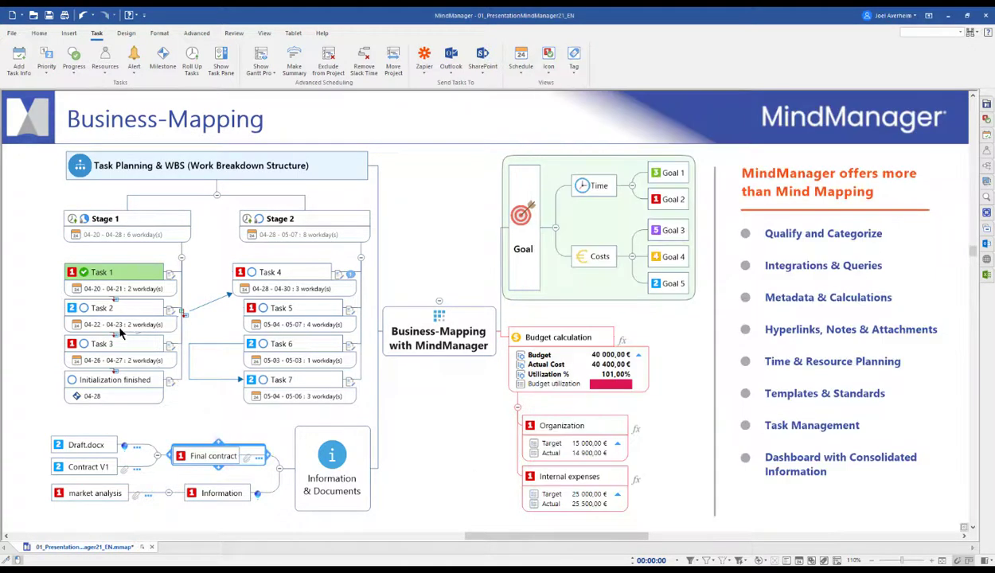
pyautogui.click(87, 312)
pyautogui.click(84, 309)
pyautogui.click(94, 325)
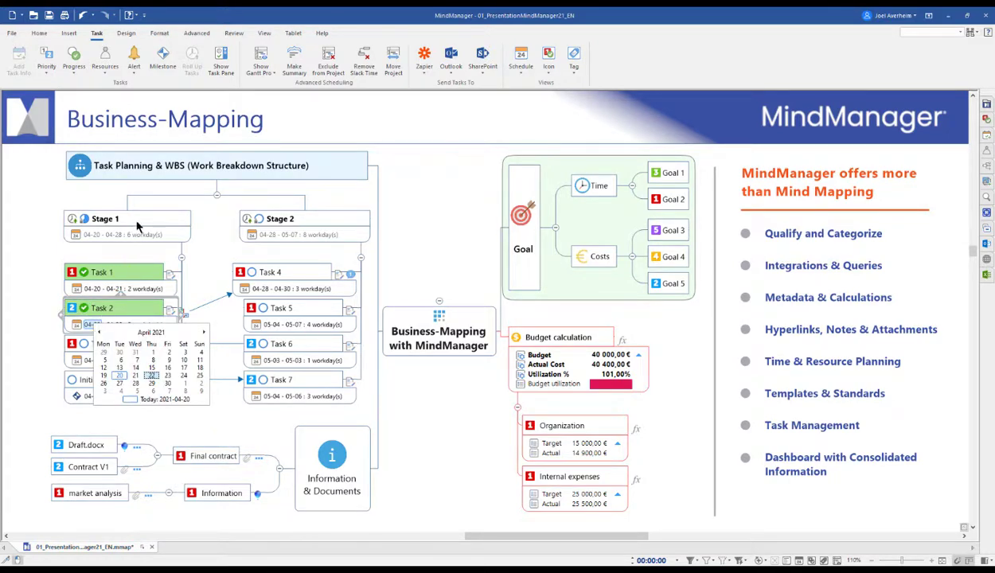
pyautogui.click(94, 323)
# - Open the Gantt chart and link Task 6 and Task 5 to Task 4
pyautogui.moveTo(123, 242)
pyautogui.click(835, 560)
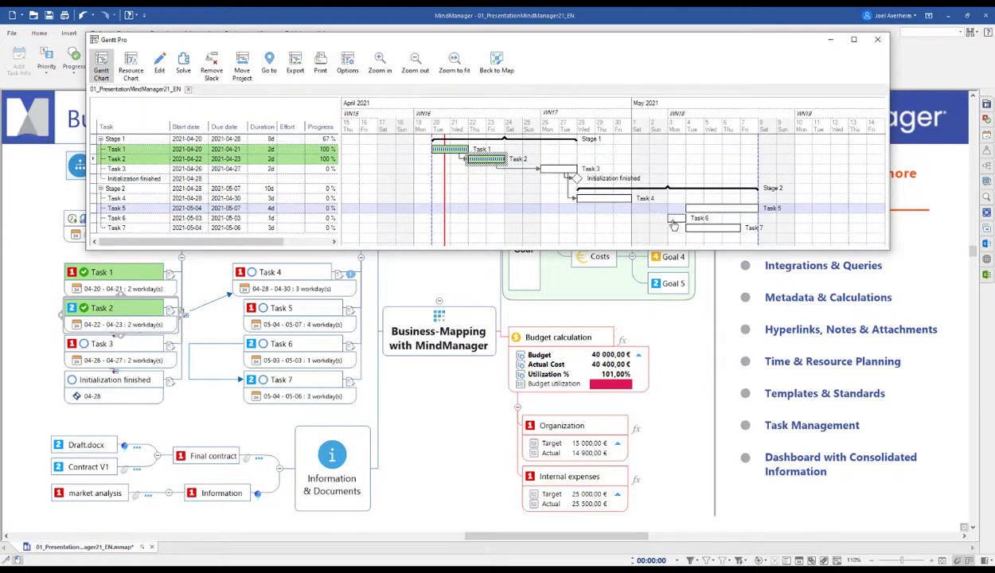
pyautogui.moveTo(670, 218); pyautogui.dragTo(605, 198)
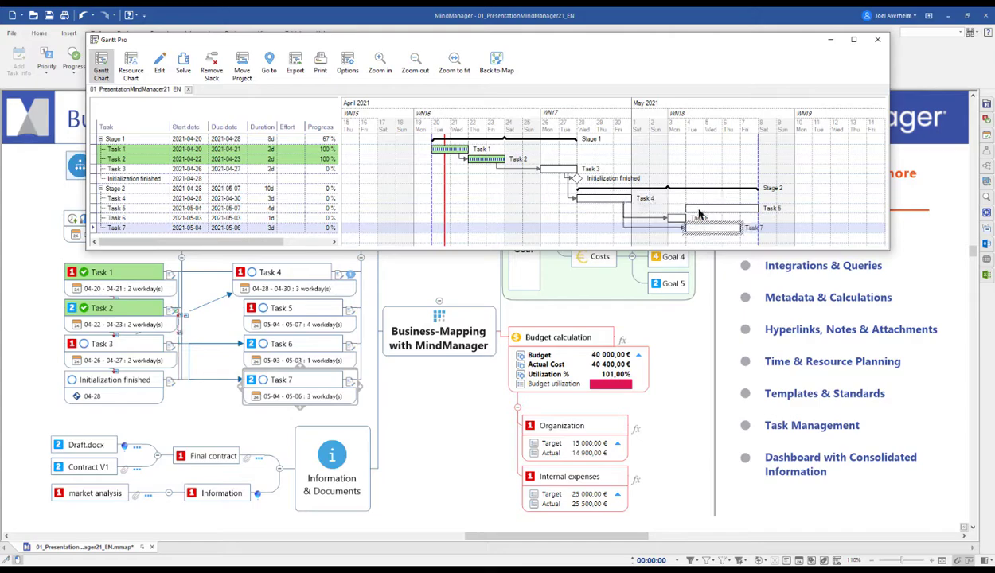
pyautogui.moveTo(691, 208); pyautogui.dragTo(618, 199)
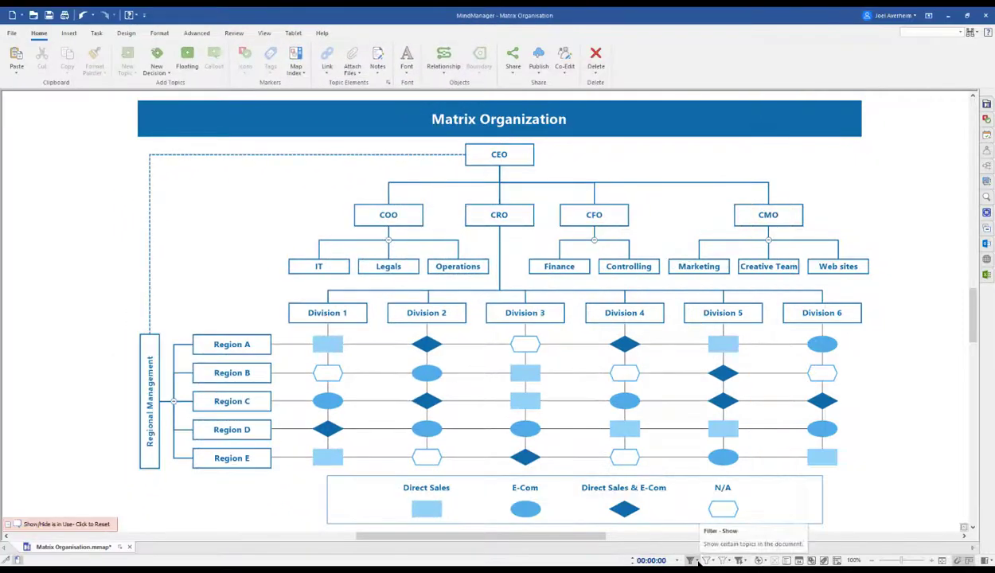
# - Apply saved query filters in turn: Direct Sales, E-Com, then Direct Sales & E-Com
pyautogui.click(696, 561)
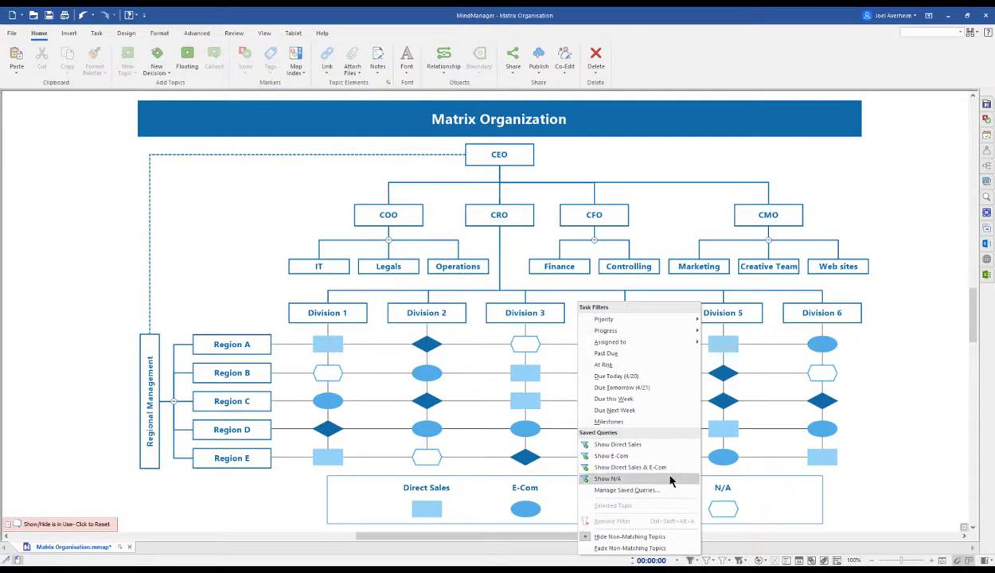
pyautogui.click(654, 445)
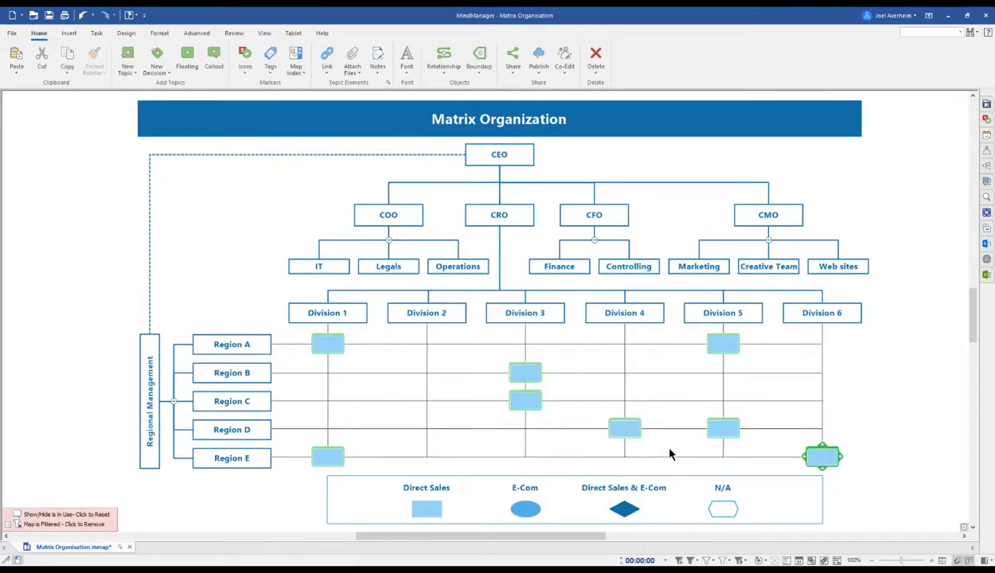
pyautogui.click(678, 560)
pyautogui.click(691, 561)
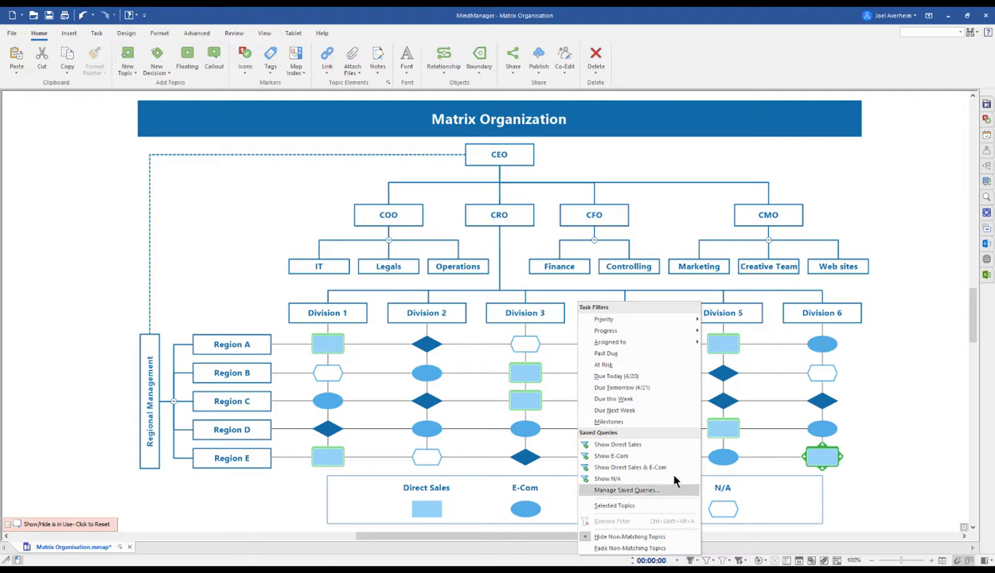
pyautogui.click(659, 455)
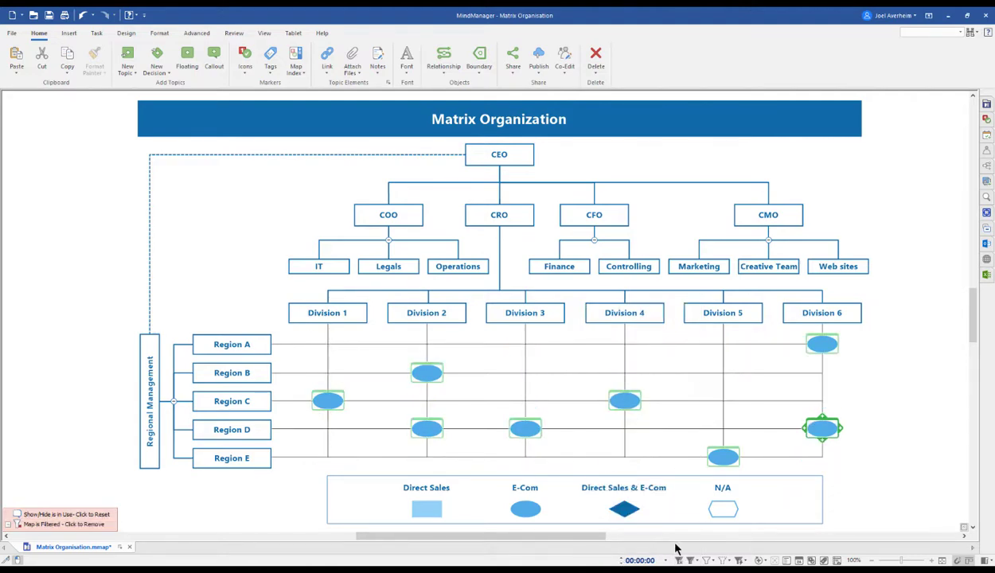
pyautogui.click(679, 561)
pyautogui.click(692, 560)
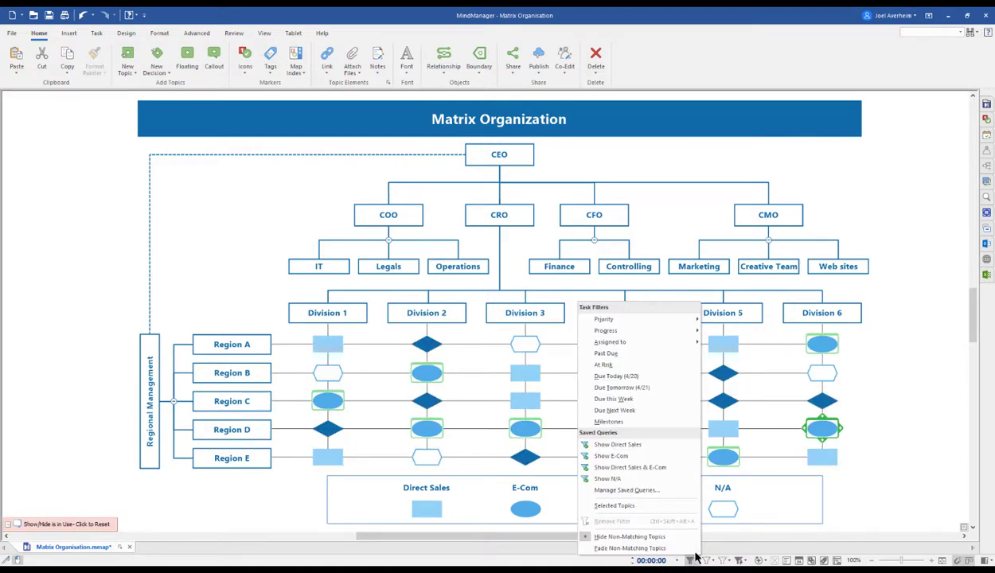
pyautogui.click(677, 468)
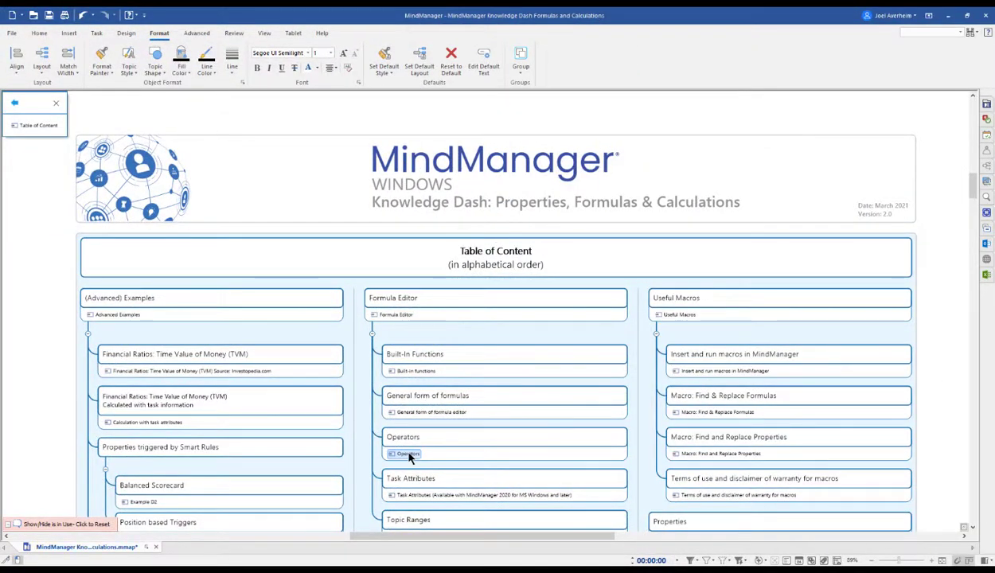
# - Jump to the Operators section via the table of contents and preview the Example A image
pyautogui.click(409, 454)
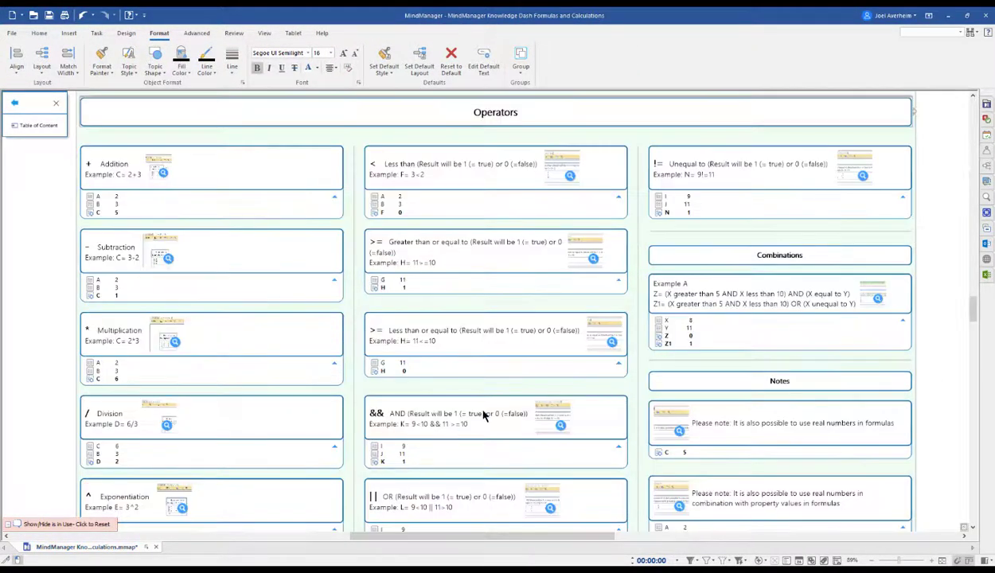
pyautogui.click(876, 296)
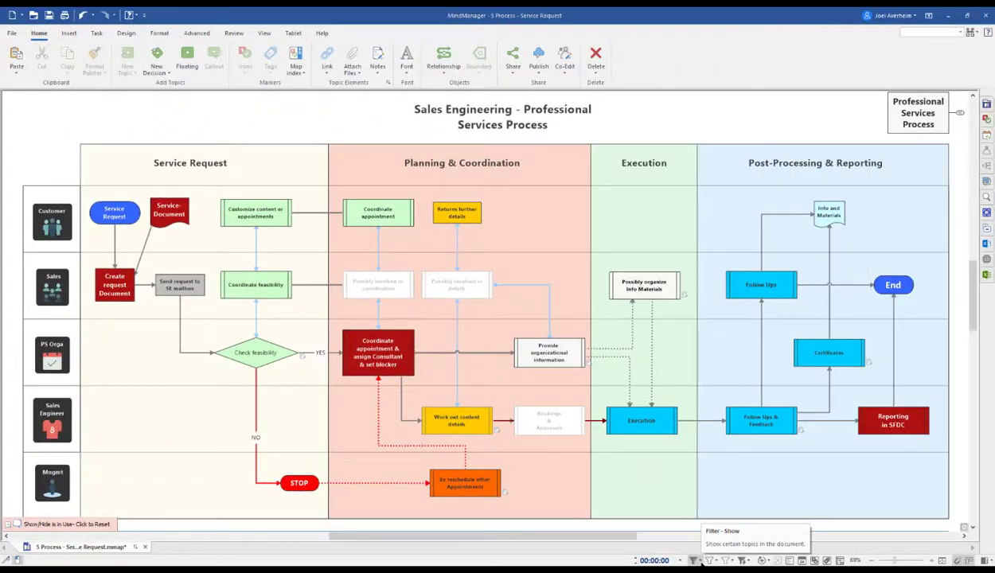
# - Show standard process topics only and attach three files to Check feasibility
pyautogui.click(702, 561)
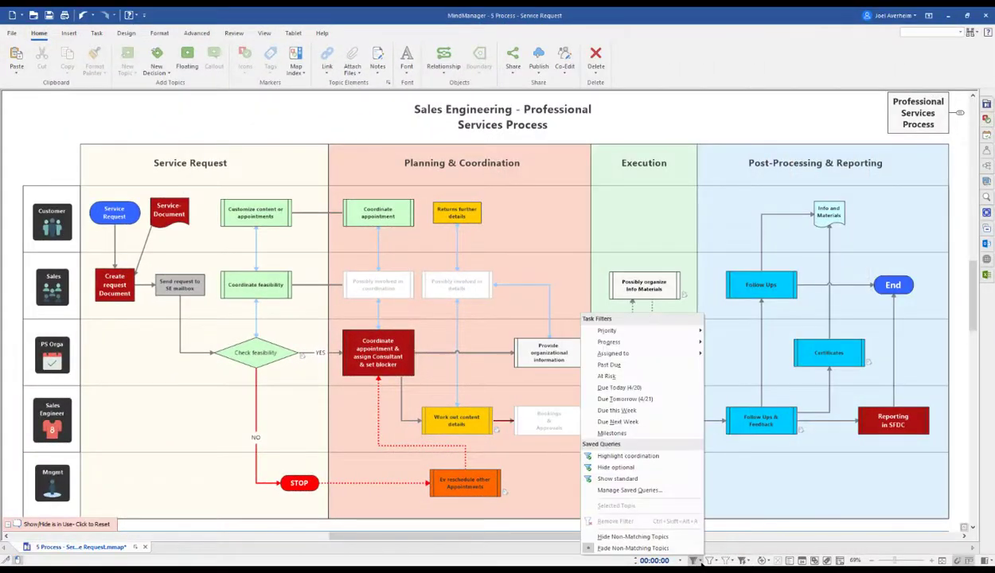
pyautogui.click(619, 479)
pyautogui.hotkey('alt', 'Tab')
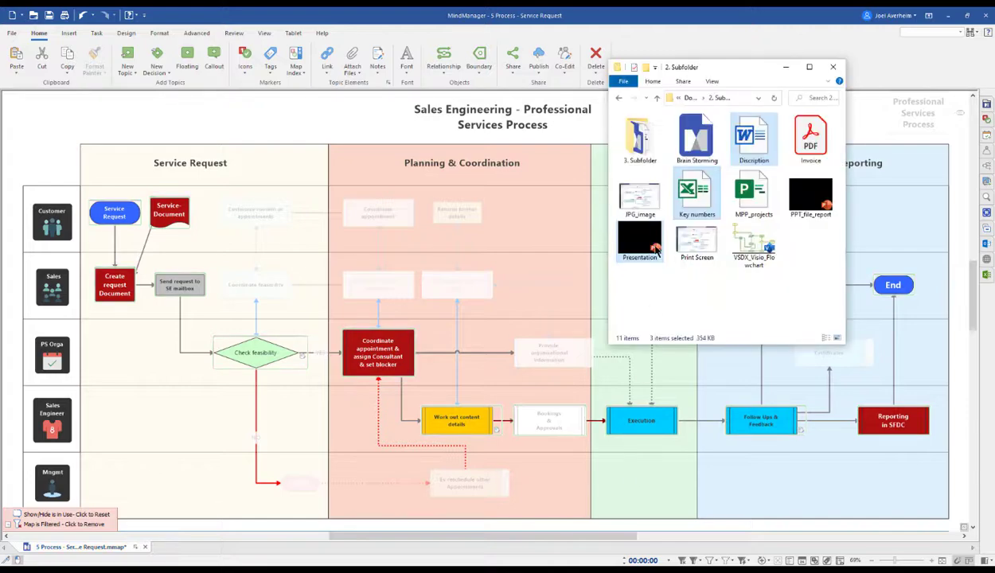
pyautogui.moveTo(654, 249); pyautogui.dragTo(239, 354)
pyautogui.click(229, 373)
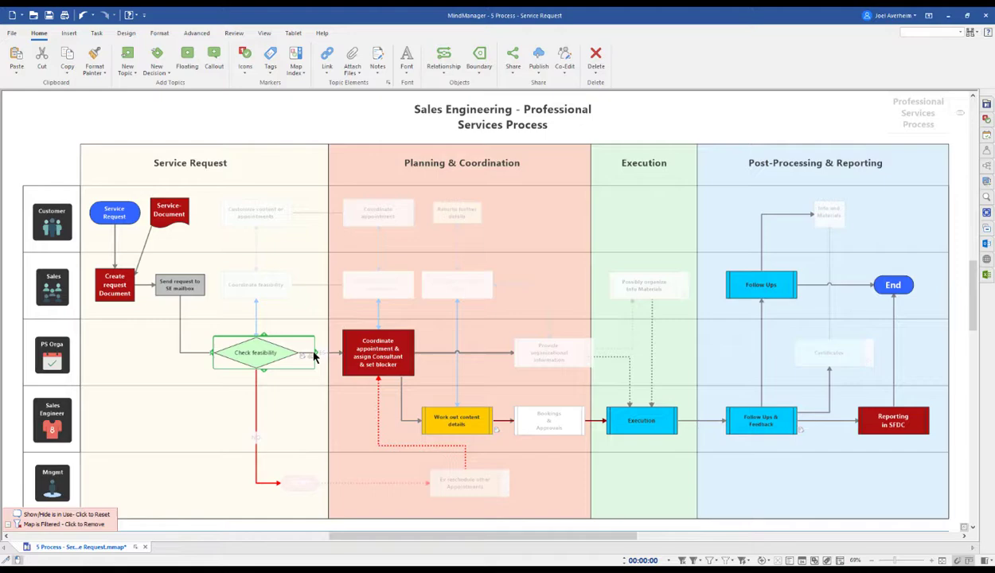
pyautogui.click(312, 357)
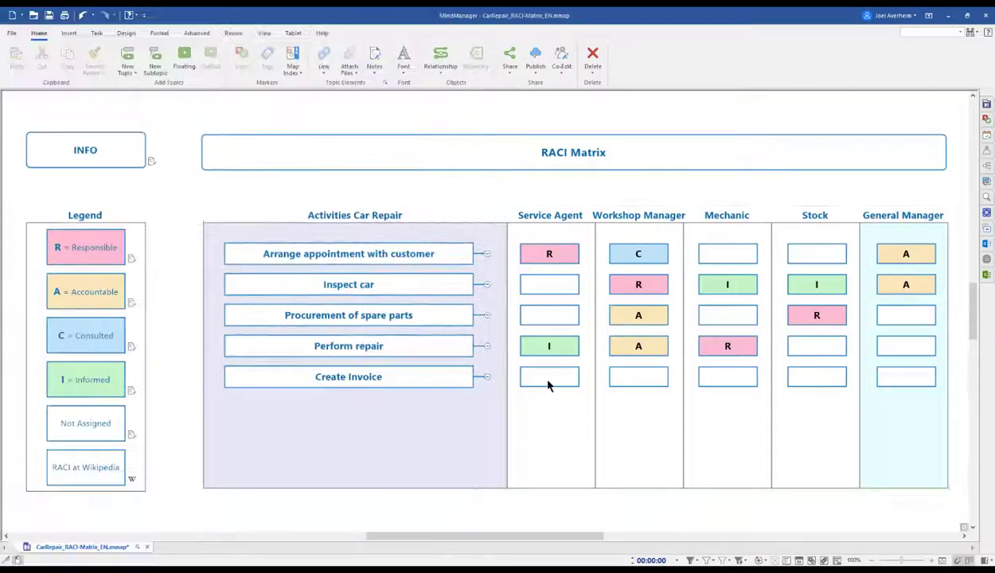
# - Enter R, C and A for Service Agent, Mechanic and General Manager on Create Invoice
pyautogui.click(549, 381)
pyautogui.write('R')
pyautogui.press('Return')
pyautogui.click(737, 381)
pyautogui.write('C')
pyautogui.press('Return')
pyautogui.click(895, 379)
pyautogui.write('A')
pyautogui.press('Return')
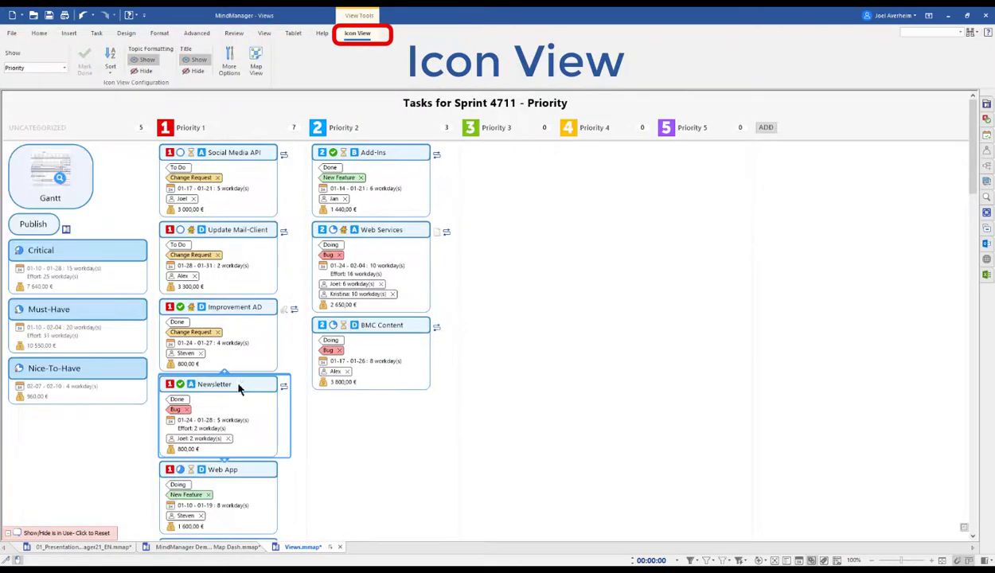
# - Move Newsletter into the Priority 3 column and arrange the board by Kanban status
pyautogui.moveTo(300, 382); pyautogui.dragTo(477, 259)
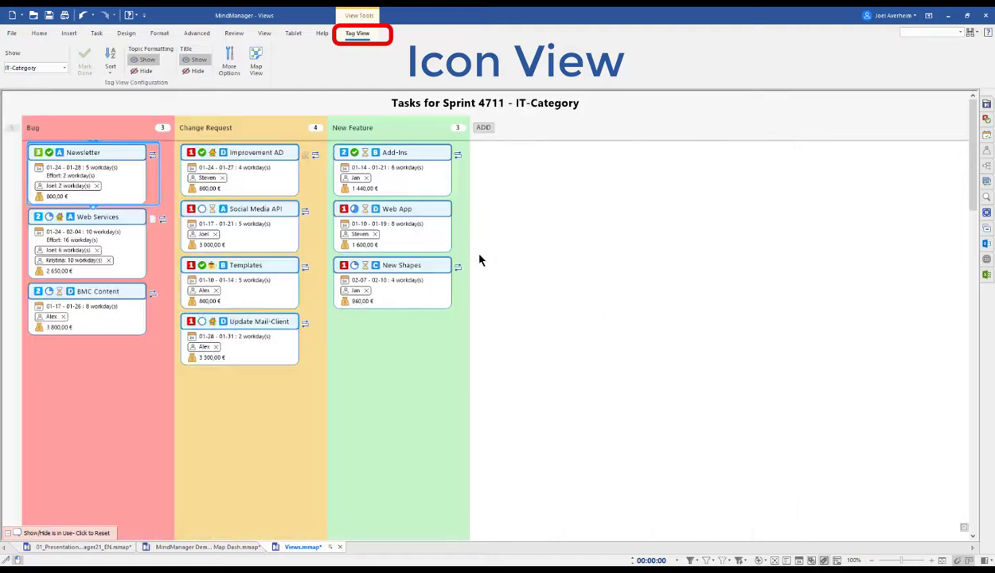
pyautogui.click(63, 68)
pyautogui.click(56, 89)
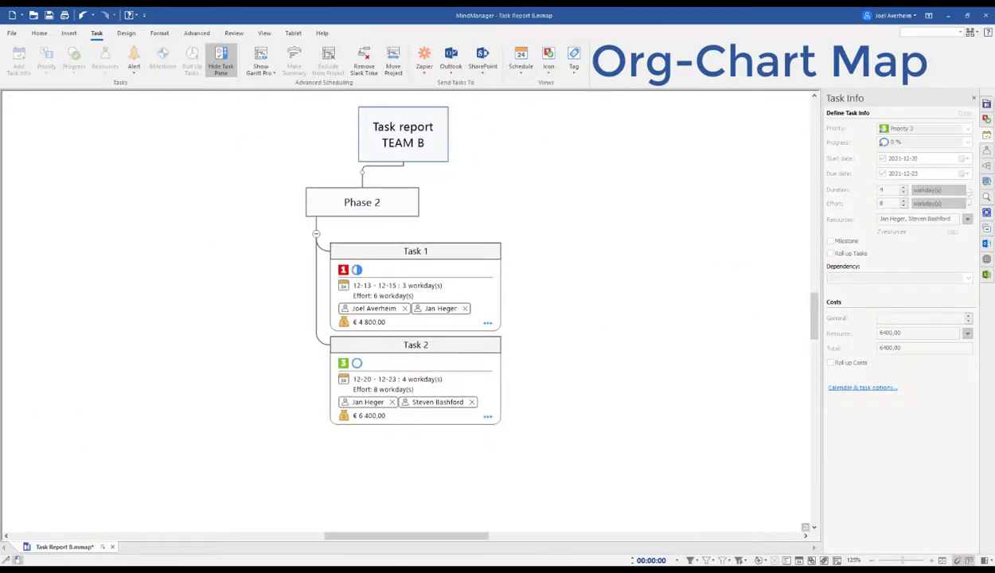
# - Add Task 3 below Task 2 and give it a start date of 12-20
pyautogui.click(476, 348)
pyautogui.press('Return')
pyautogui.write('Task 3')
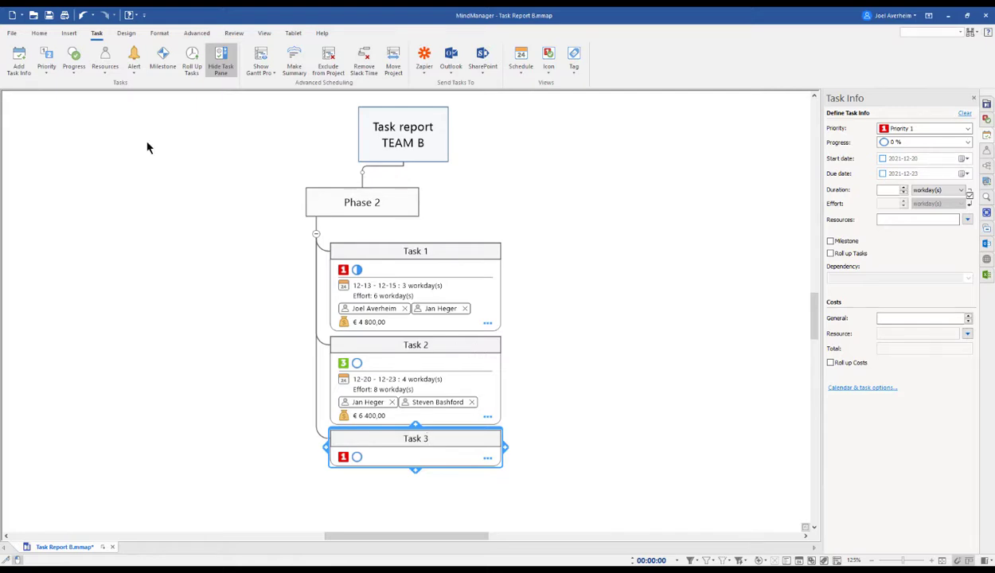
pyautogui.click(12, 62)
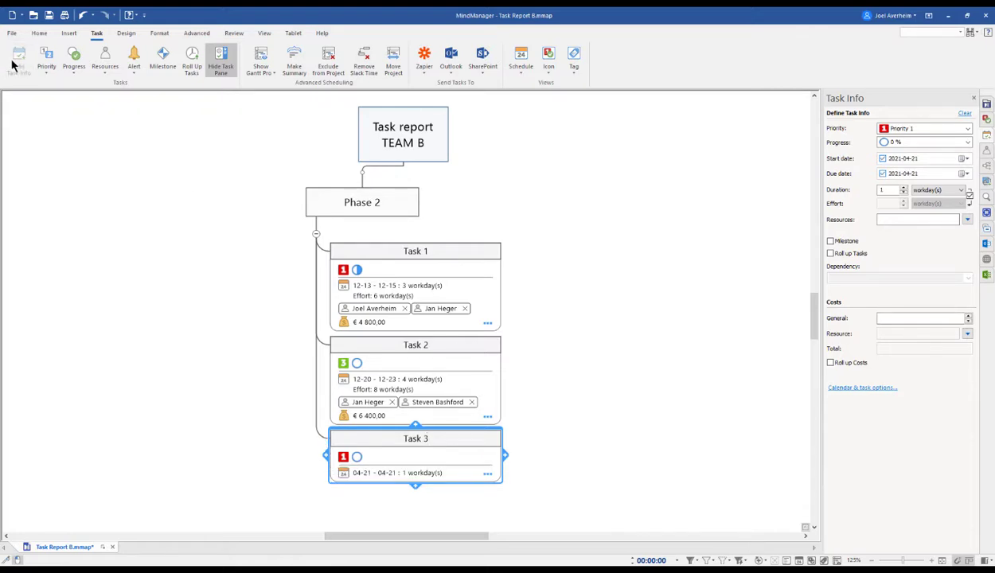
pyautogui.click(360, 473)
pyautogui.click(417, 529)
# - Assign Task 3 the first team members from Task 2 and Task 1
pyautogui.moveTo(366, 380); pyautogui.dragTo(369, 478)
pyautogui.moveTo(371, 406); pyautogui.dragTo(388, 474)
pyautogui.moveTo(374, 310); pyautogui.dragTo(415, 473)
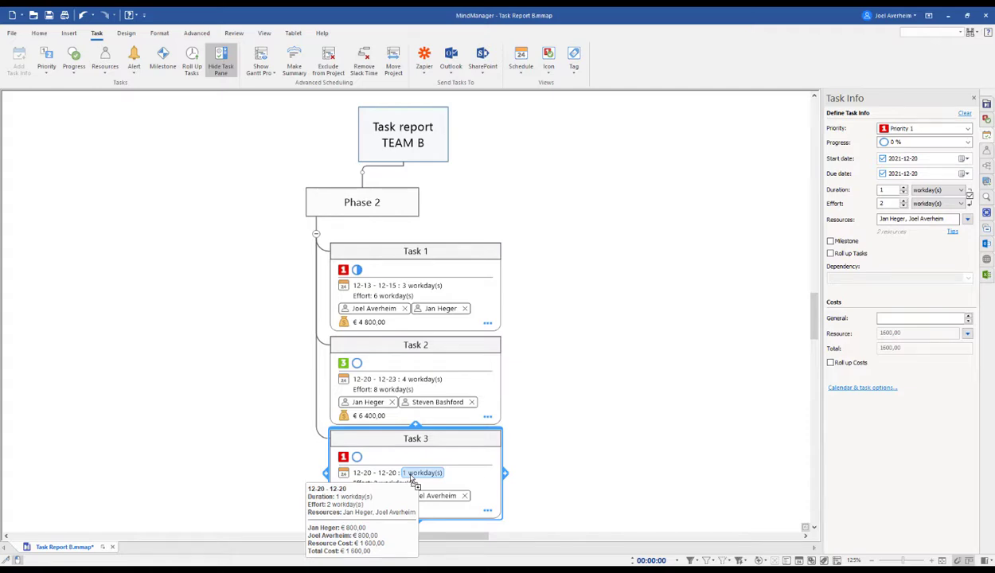
# - Turn on Roll Up Tasks for the central Task report TEAM B topic
pyautogui.click(423, 148)
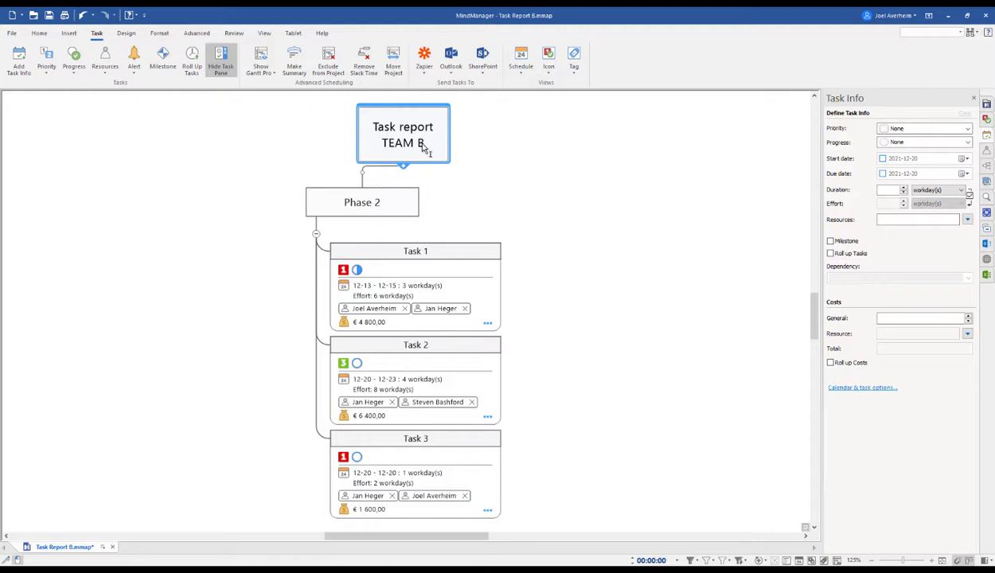
pyautogui.click(192, 69)
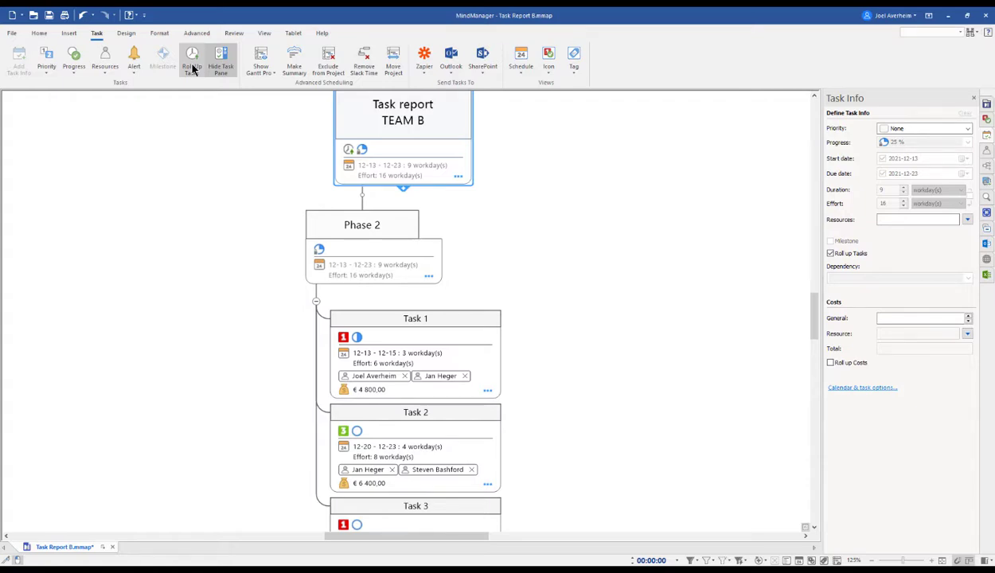
# - Roll up task costs, then place a trial Task 4 Snap note below Task 3
pyautogui.click(830, 364)
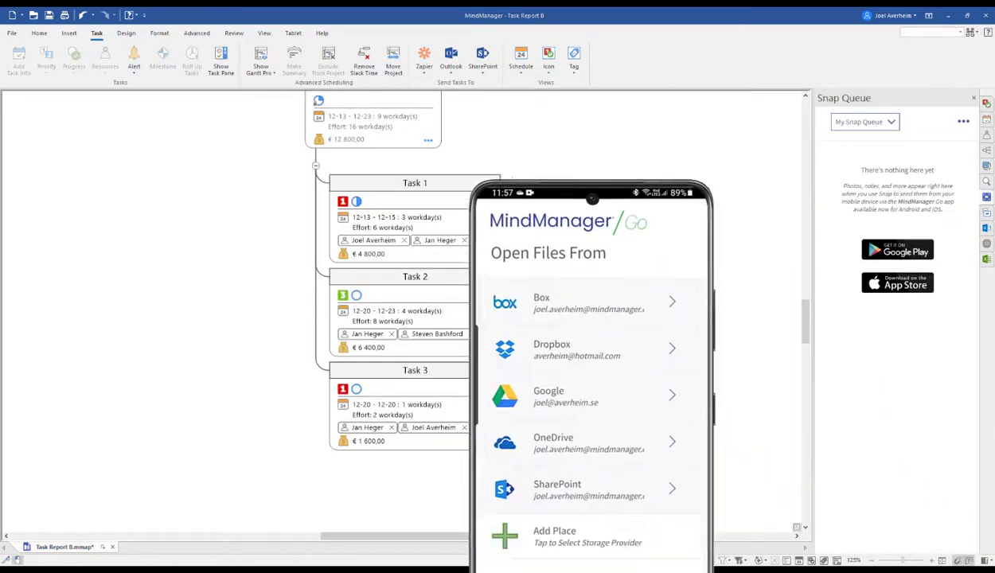
pyautogui.click(410, 519)
pyautogui.write('Task 4')
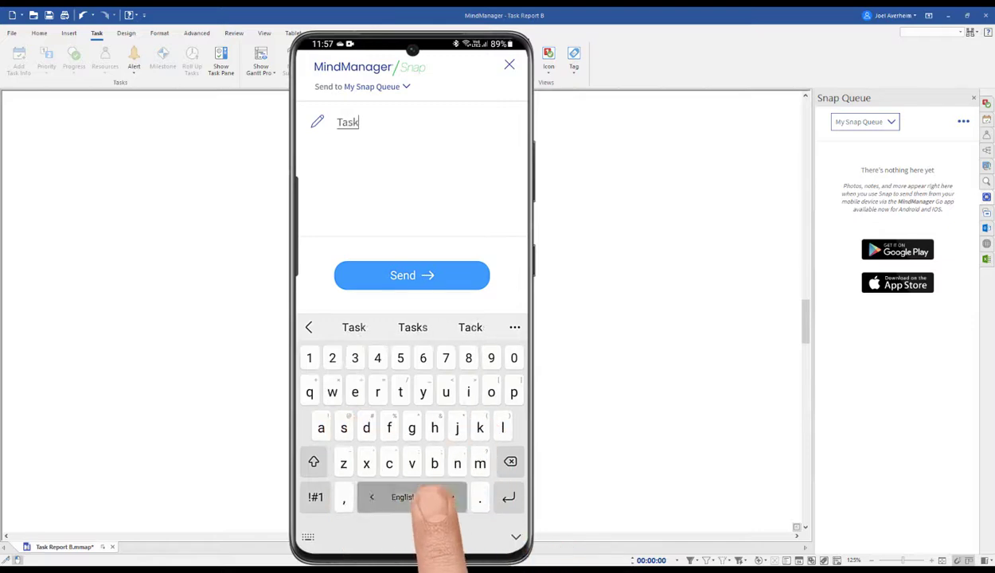
pyautogui.click(412, 276)
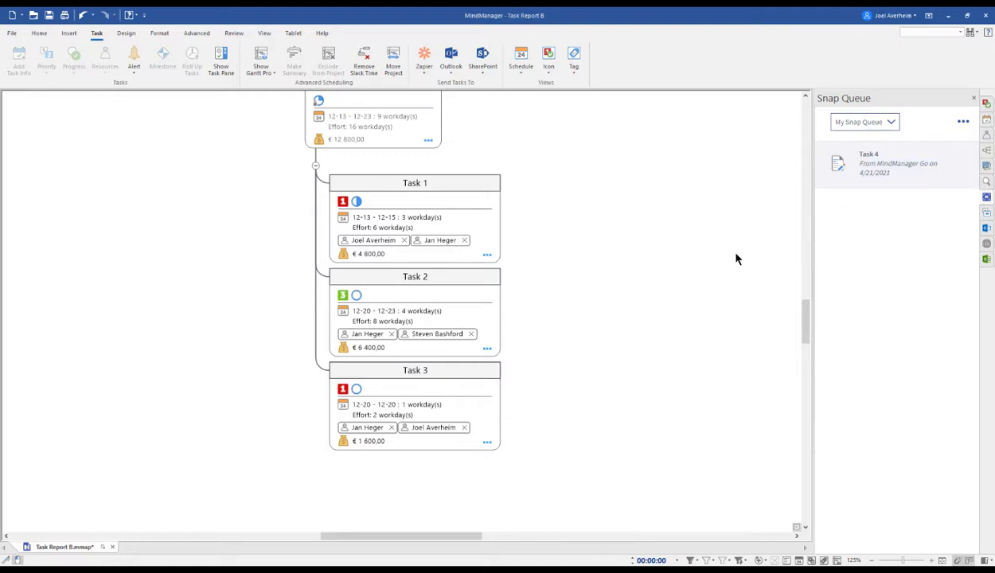
pyautogui.moveTo(868, 163); pyautogui.dragTo(413, 473)
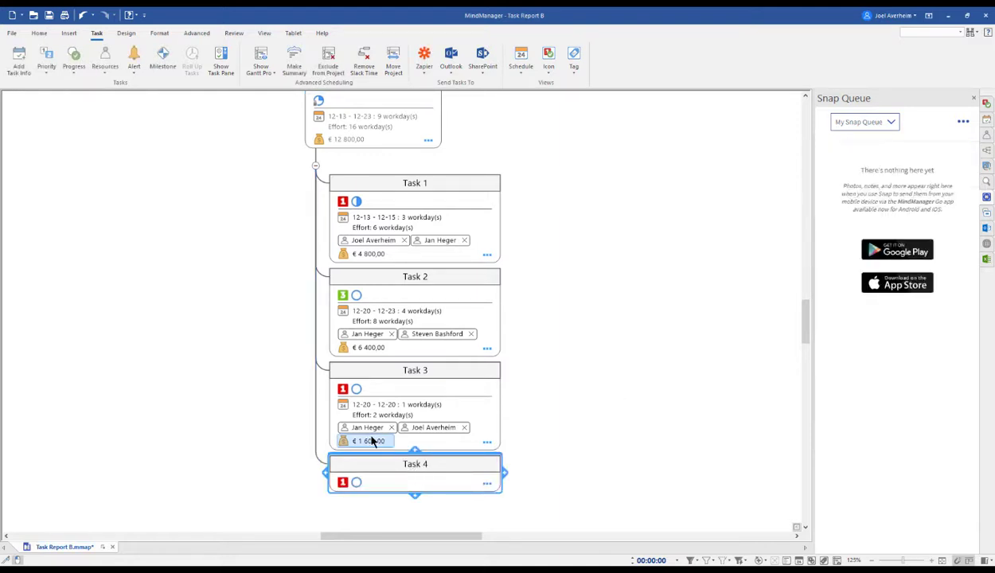
# - Copy Task 3's two resources and start date to Task 4, delete it, and select Tasks 1–3
pyautogui.moveTo(368, 427); pyautogui.dragTo(378, 470)
pyautogui.moveTo(434, 428); pyautogui.dragTo(434, 478)
pyautogui.moveTo(381, 408); pyautogui.dragTo(386, 488)
pyautogui.press('Delete')
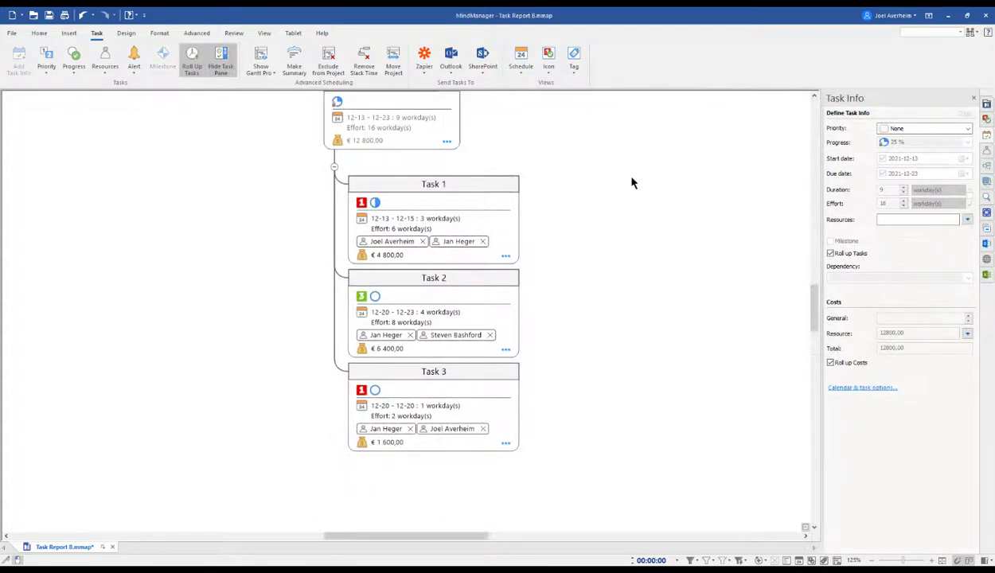
pyautogui.moveTo(624, 177); pyautogui.dragTo(333, 456)
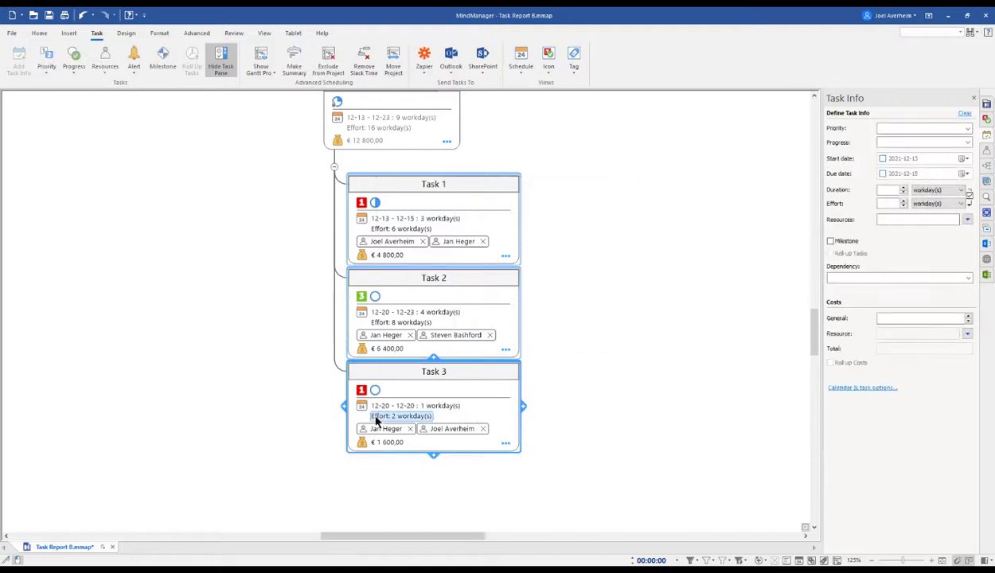
# - Send Tasks 1–3 to the Stage 2 task list on the Demo-Site SharePoint site
pyautogui.click(197, 32)
pyautogui.click(390, 71)
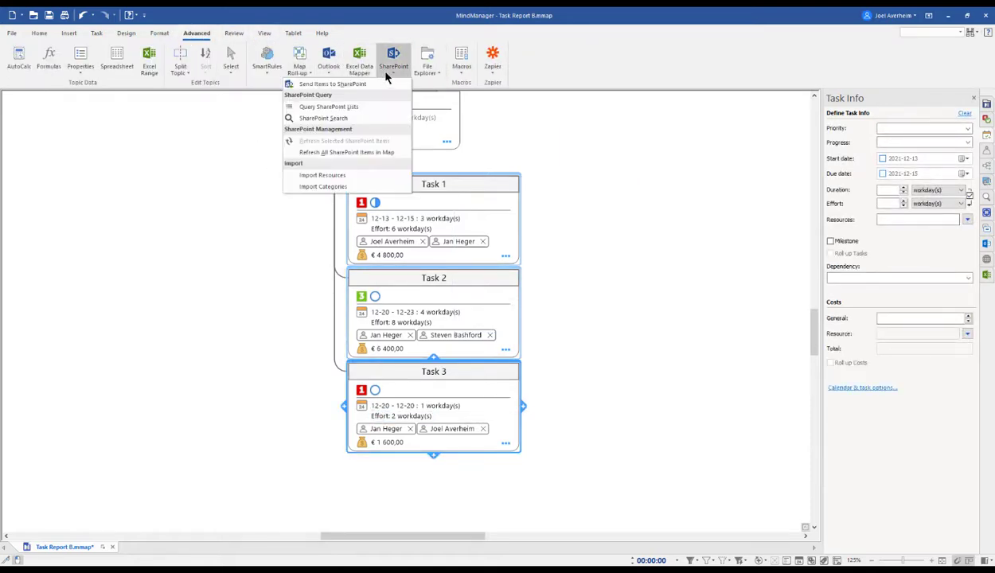
pyautogui.click(380, 84)
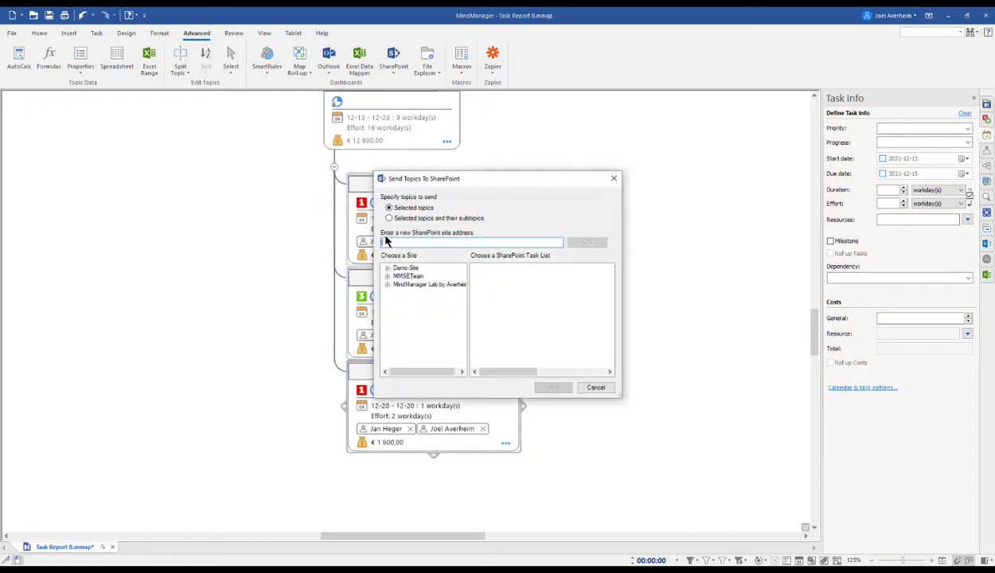
pyautogui.click(386, 270)
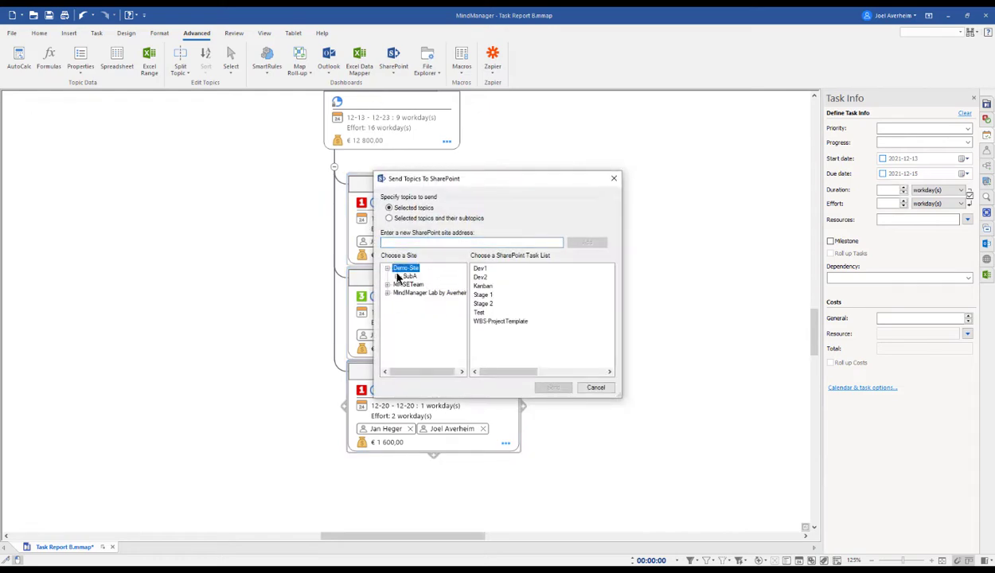
pyautogui.click(483, 306)
pyautogui.click(549, 385)
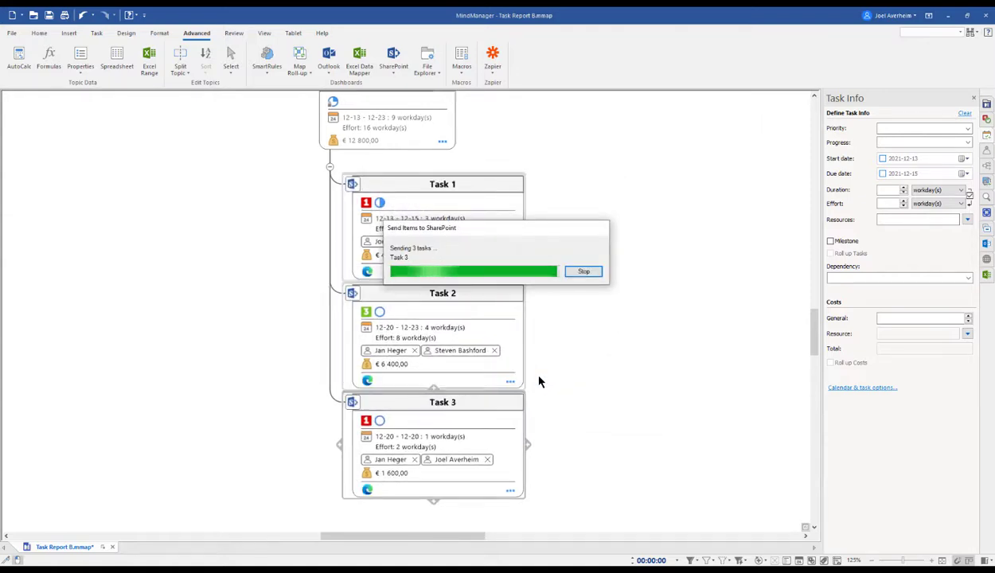
# - Dismiss the completion message and open Task 1's linked item in SharePoint
pyautogui.click(594, 271)
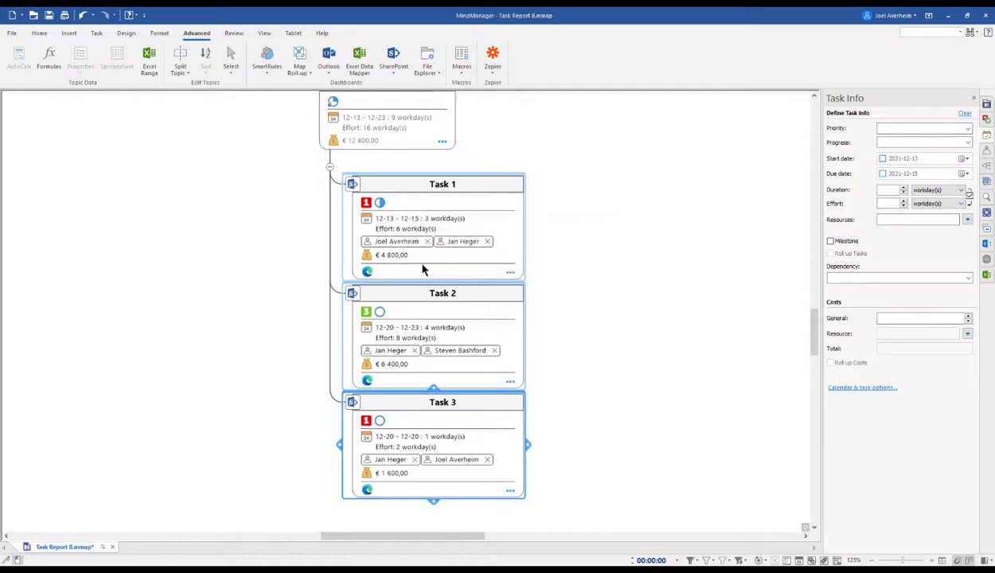
pyautogui.click(367, 273)
pyautogui.click(367, 273)
# - Edit Task 1's % Complete to 75 in SharePoint, save it, and return to MindManager
pyautogui.click(12, 114)
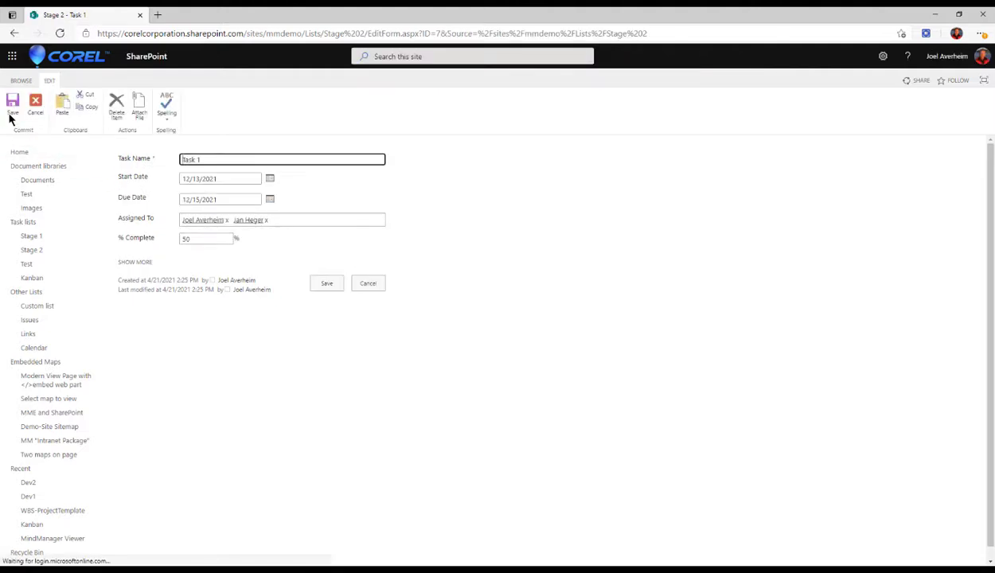
pyautogui.click(193, 241)
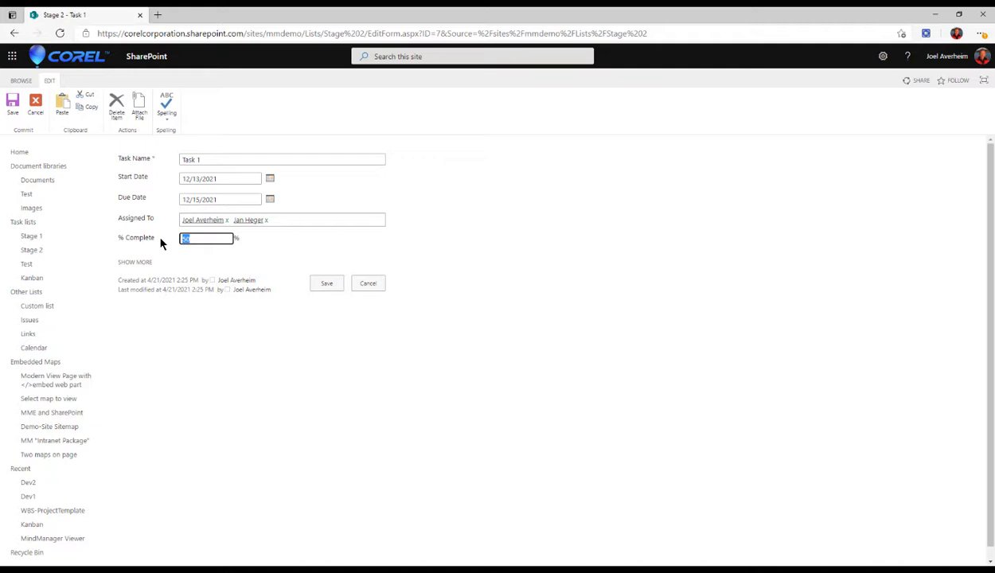
pyautogui.write('75')
pyautogui.click(315, 288)
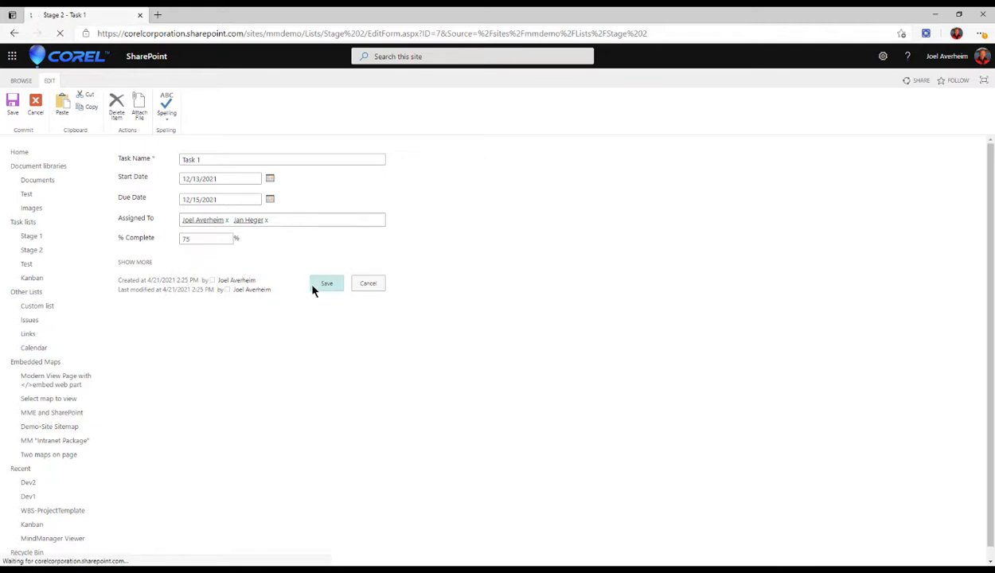
pyautogui.hotkey('alt', 'Tab')
# - Refresh Task 1 from SharePoint to pull 75%, then mark Task 1 100% complete
pyautogui.click(354, 188)
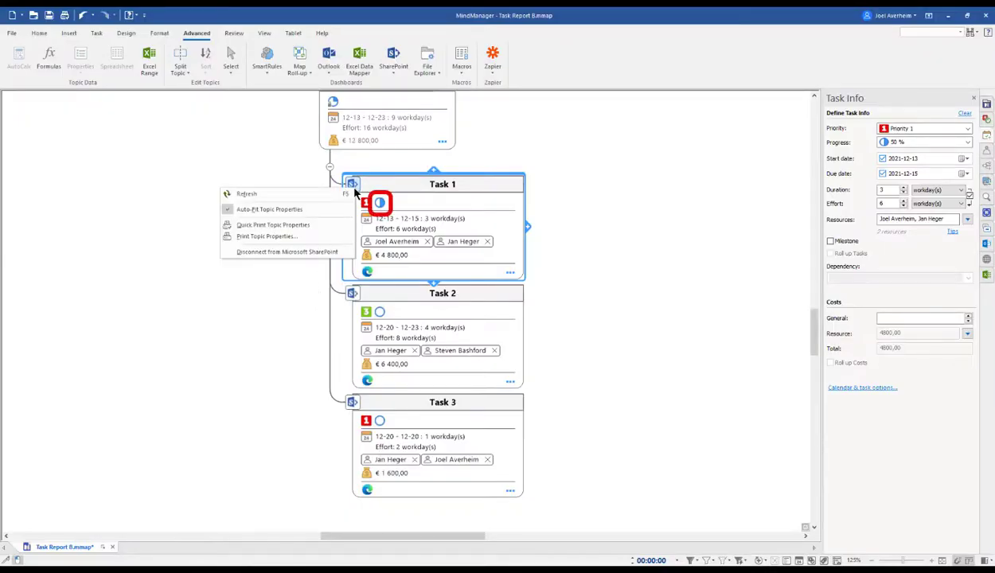
pyautogui.click(334, 195)
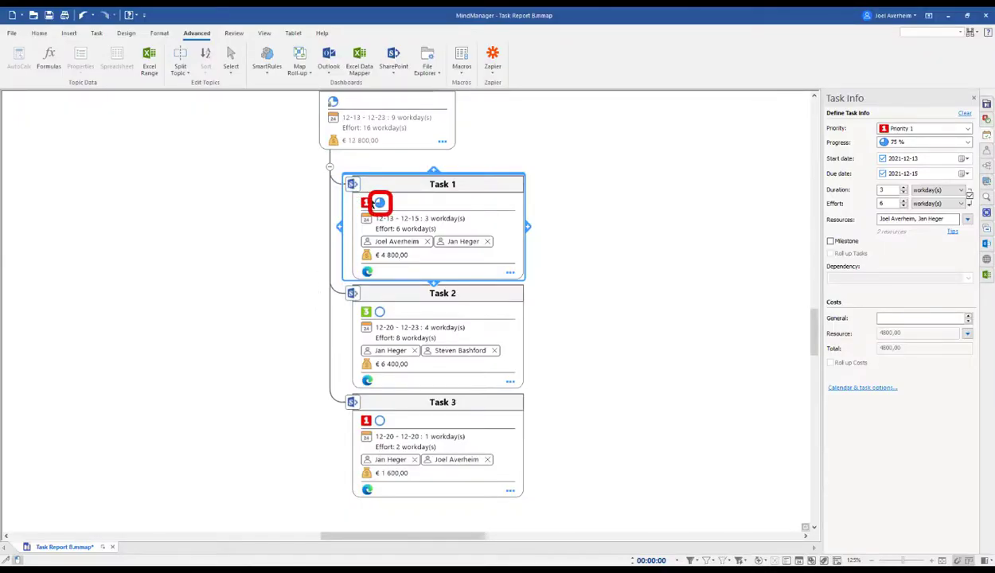
pyautogui.click(378, 203)
# - Sync Task 1's 100% progress back to SharePoint and select the TEAM B task report topic
pyautogui.click(354, 186)
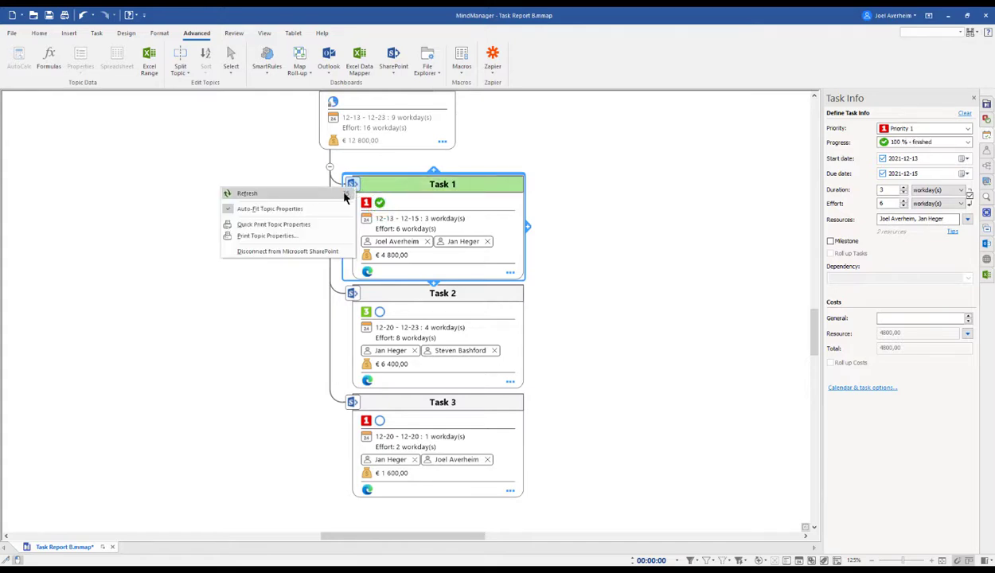
pyautogui.click(344, 198)
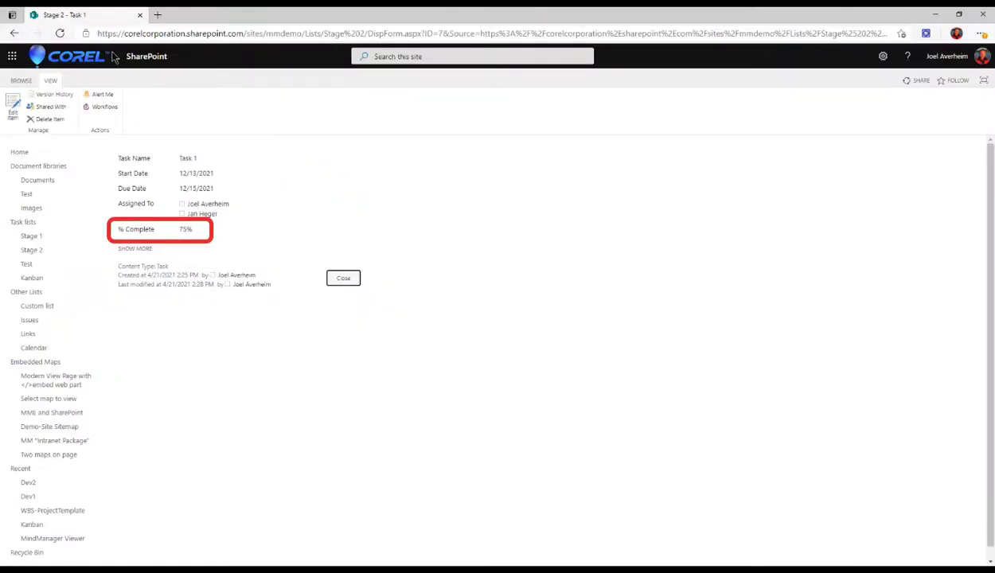
pyautogui.click(61, 33)
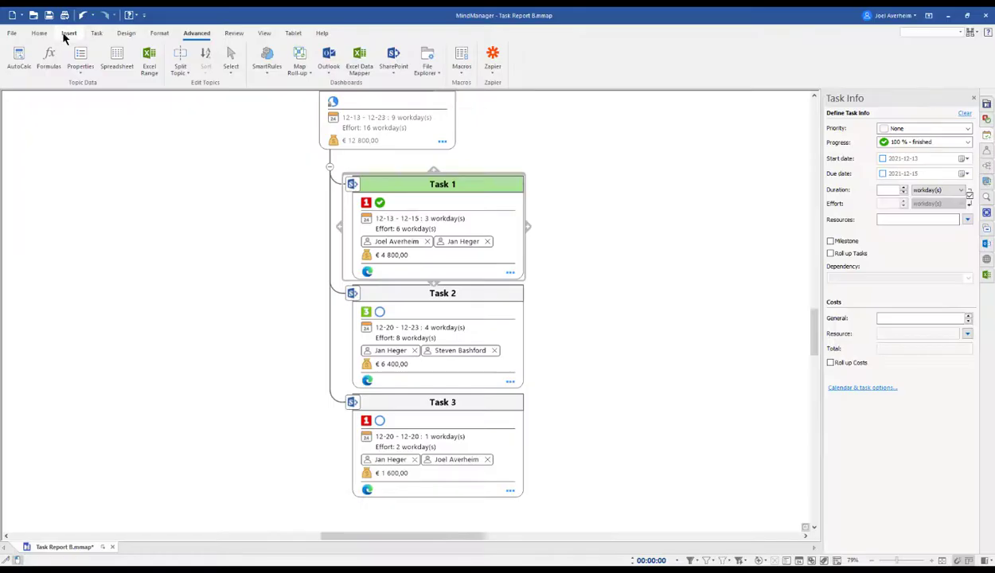
pyautogui.moveTo(223, 251); pyautogui.dragTo(197, 430)
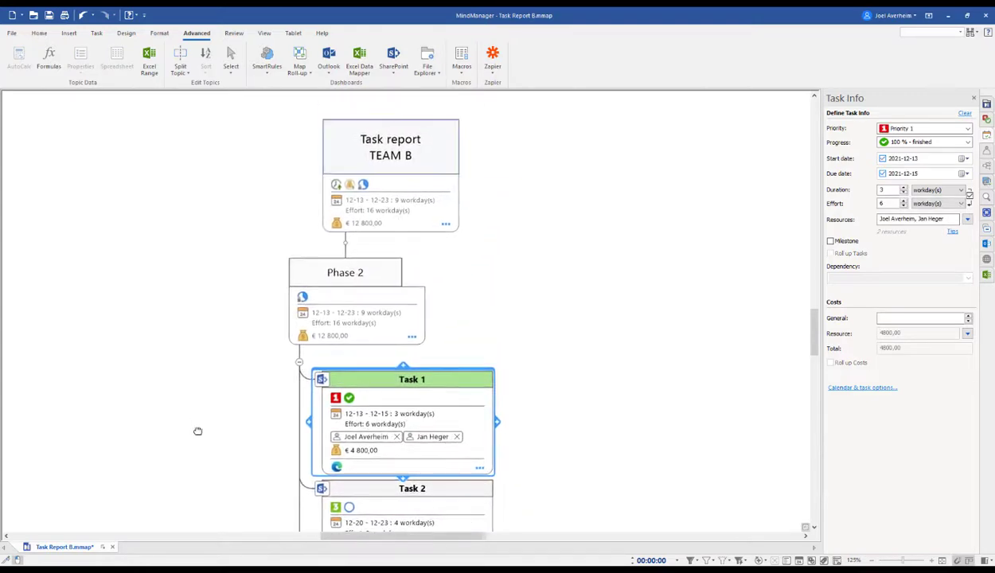
pyautogui.click(405, 147)
# - Query the Demo-Site Test task list into the map as a Tasks branch under TEAM B
pyautogui.click(394, 67)
pyautogui.click(377, 106)
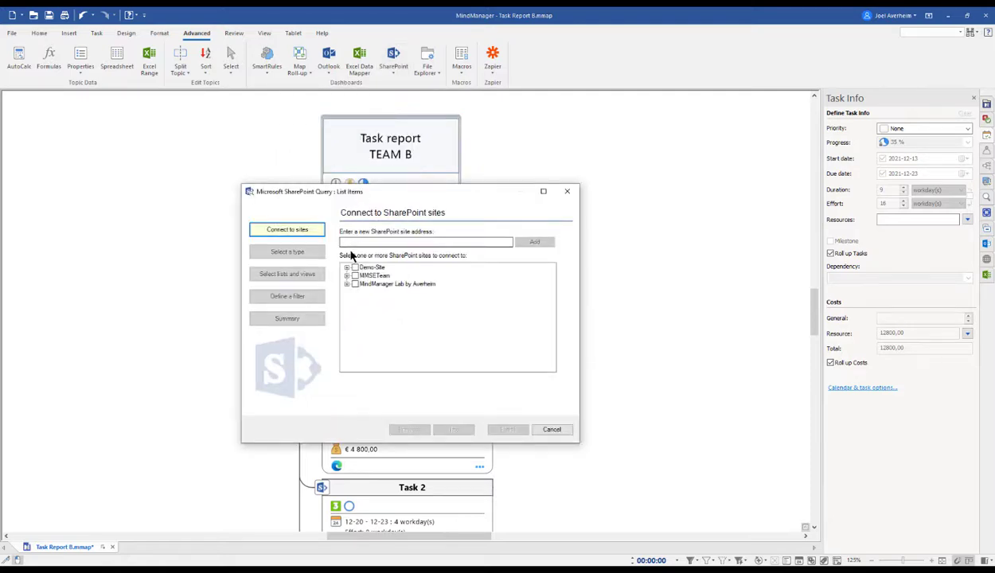
pyautogui.click(445, 430)
pyautogui.click(352, 237)
pyautogui.click(457, 431)
pyautogui.click(342, 279)
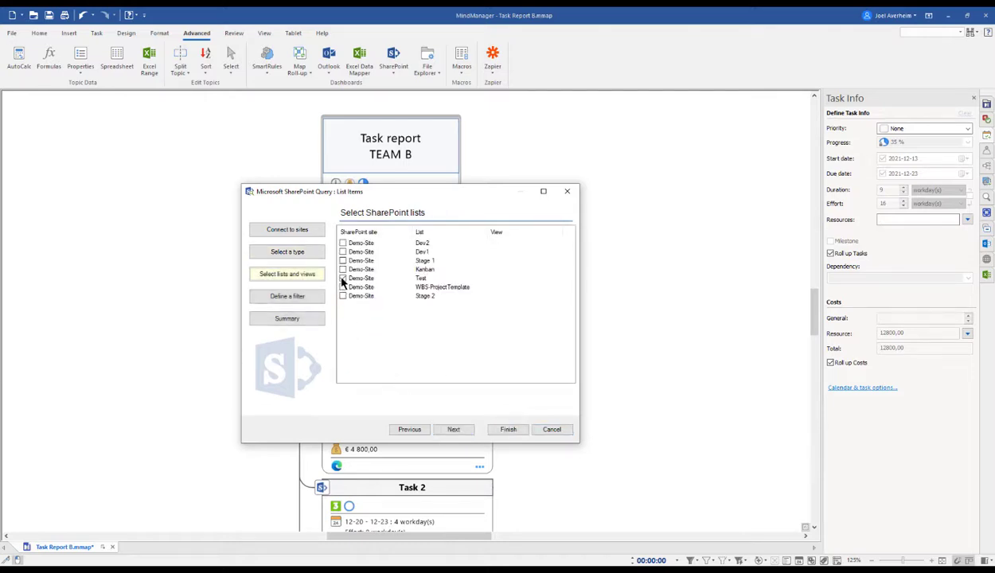
pyautogui.click(508, 431)
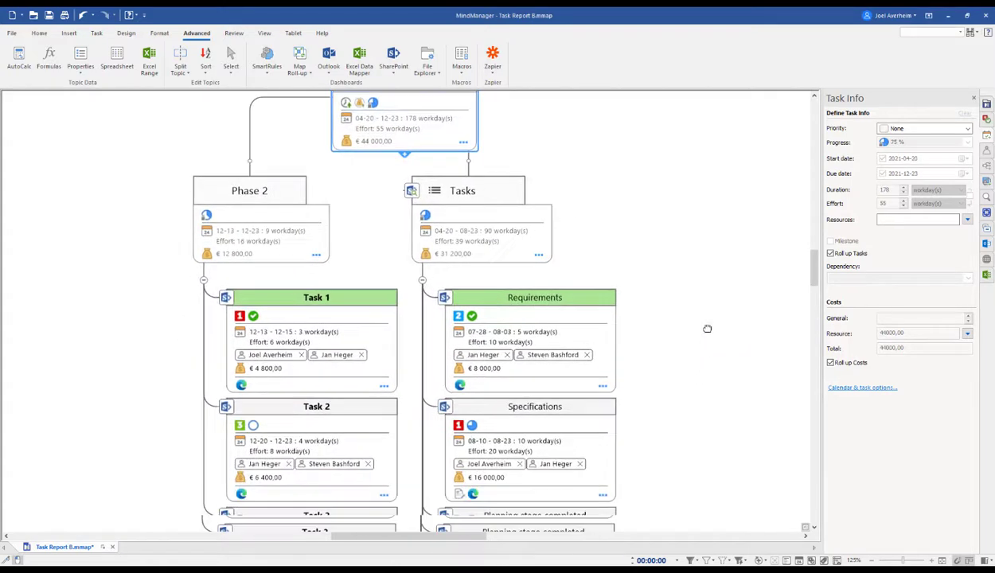
# - Drag the imported Tasks branch to the left of Phase 2 and rename it 'Phase 1'
pyautogui.moveTo(707, 328); pyautogui.dragTo(713, 189)
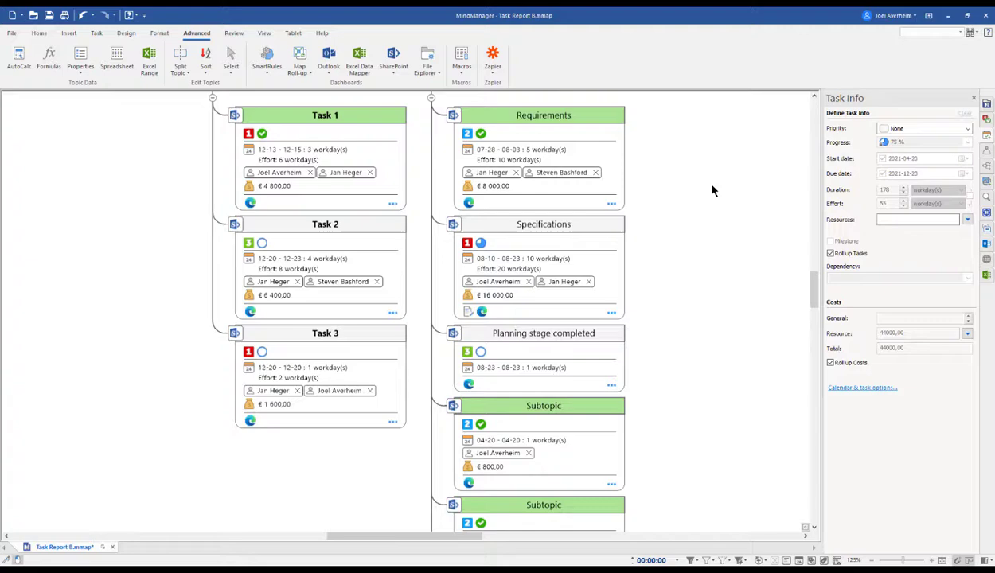
pyautogui.moveTo(706, 166); pyautogui.dragTo(739, 468)
pyautogui.moveTo(535, 320); pyautogui.dragTo(213, 325)
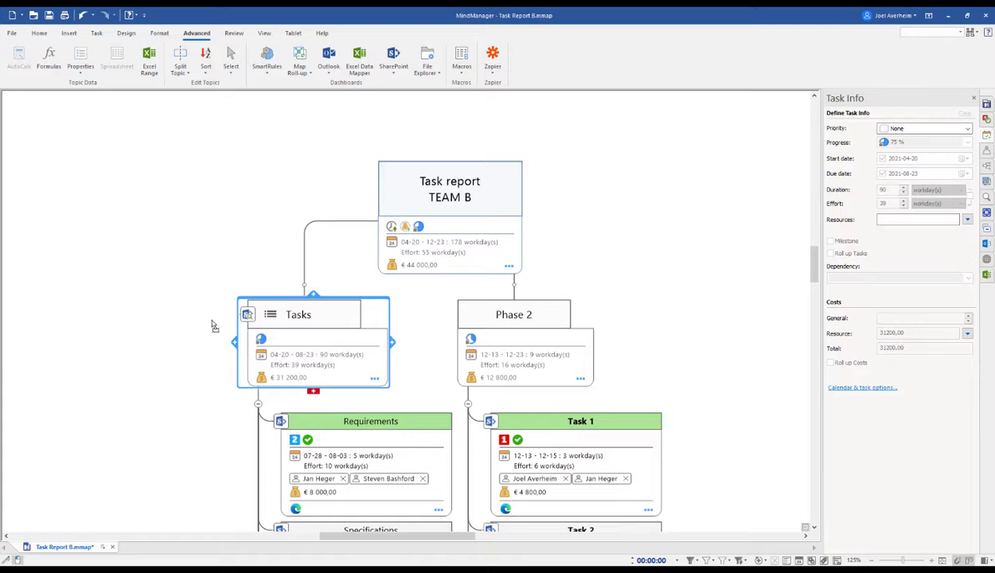
pyautogui.write('Phase 1')
pyautogui.press('Return')
pyautogui.click(204, 358)
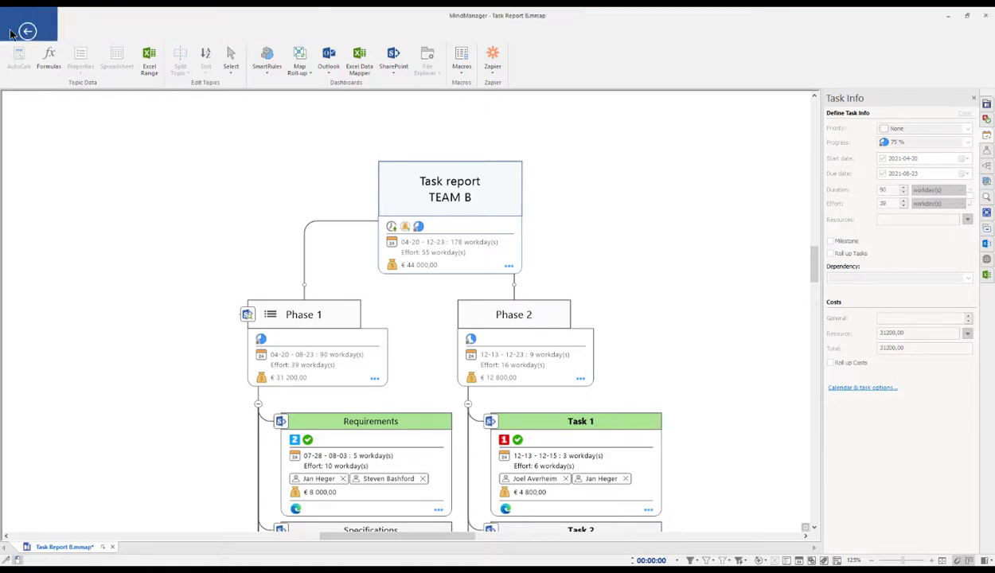
# - Save the map as Task Report B.mmap into MMApp > Documents > English Maps
pyautogui.click(11, 32)
pyautogui.click(43, 156)
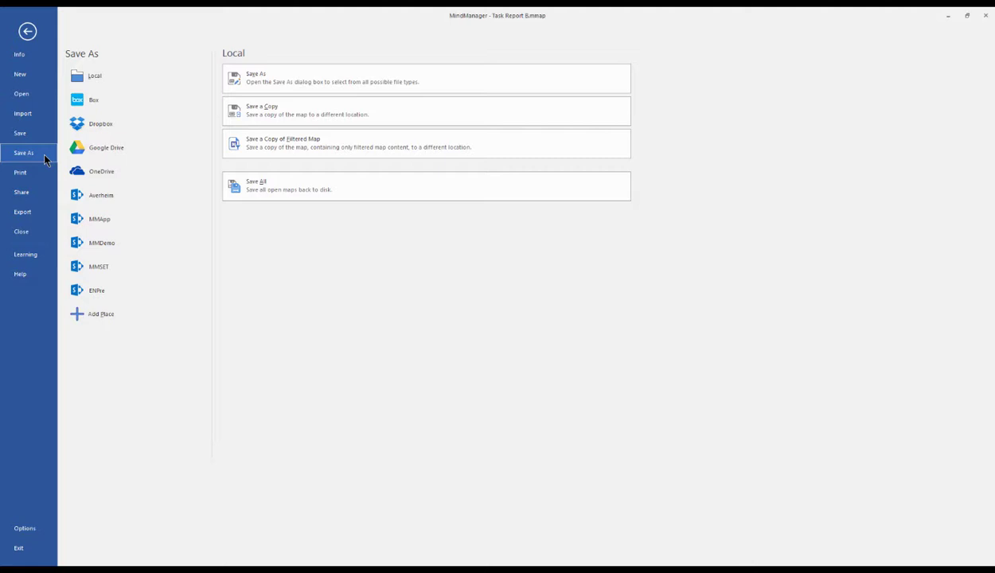
pyautogui.click(94, 220)
pyautogui.doubleClick(364, 226)
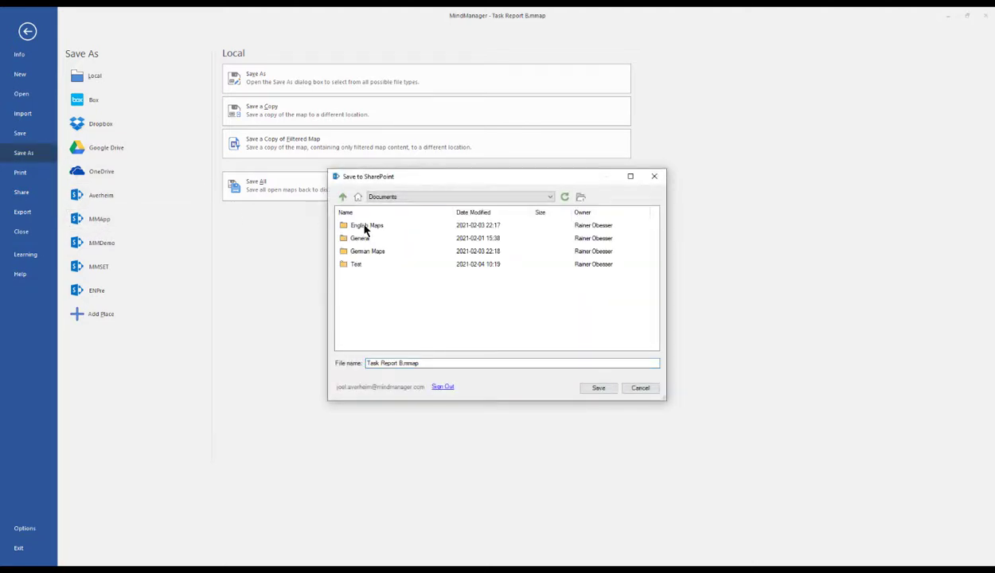
pyautogui.doubleClick(365, 226)
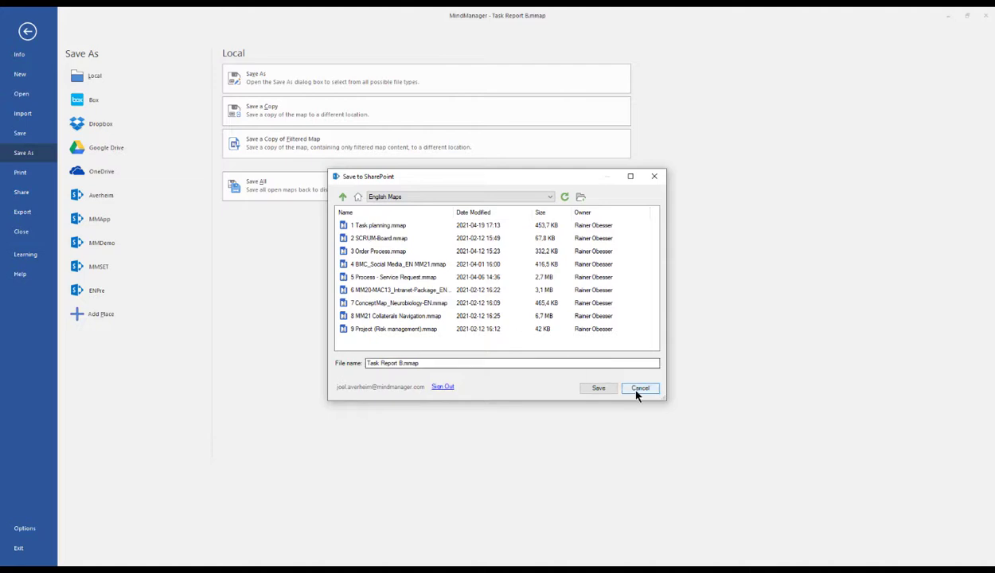
pyautogui.click(616, 389)
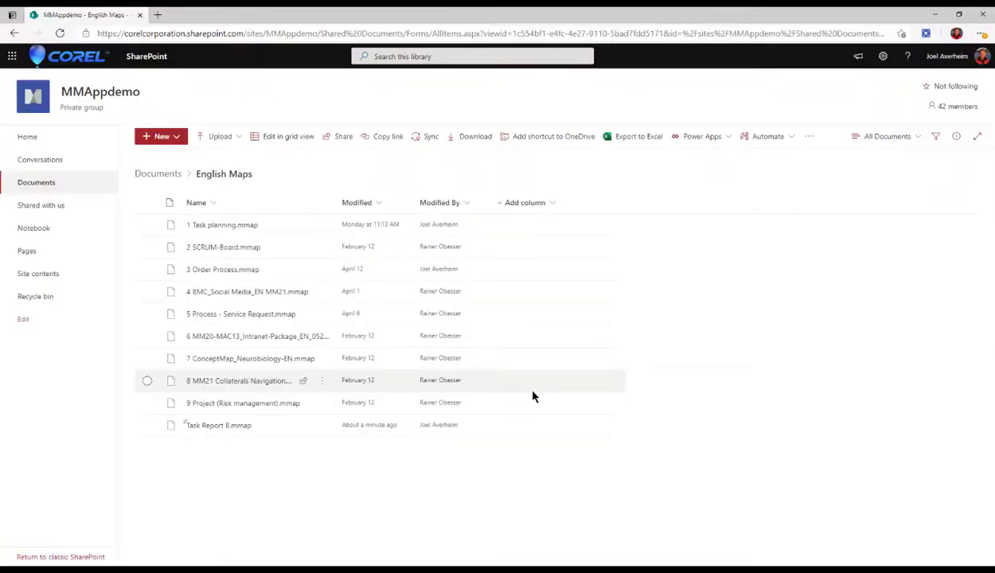
# - Open Task Report B.mmap from English Maps with View in Browser
pyautogui.click(325, 430)
pyautogui.click(324, 428)
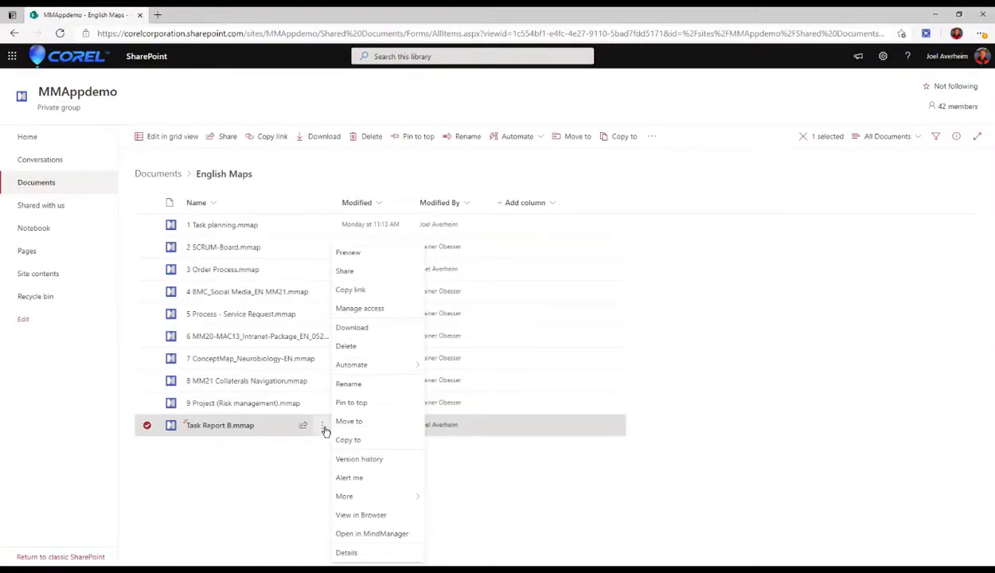
pyautogui.click(375, 516)
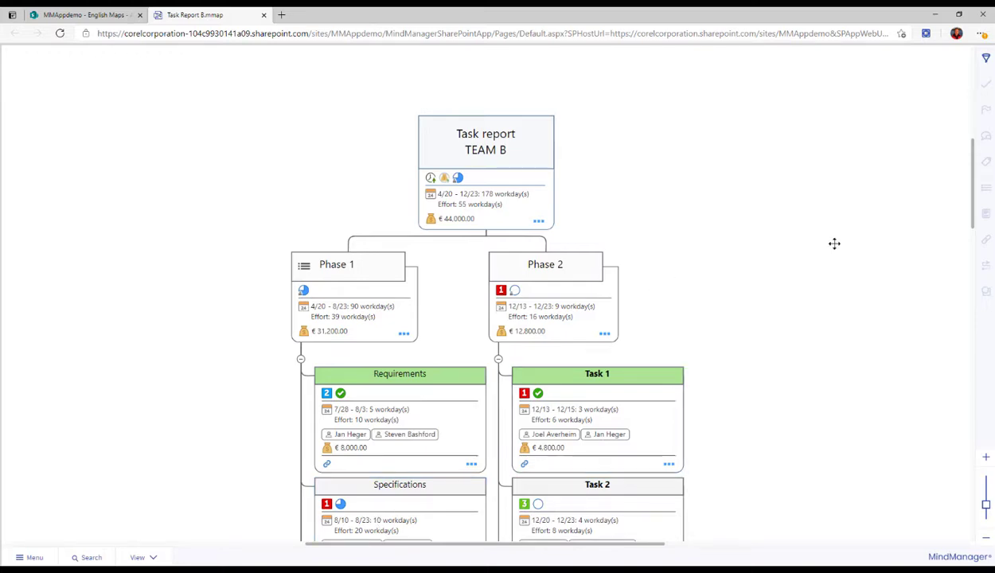
# - Filter the map to Priority 1 topics, add the 100% progress filter, then remove it
pyautogui.click(985, 58)
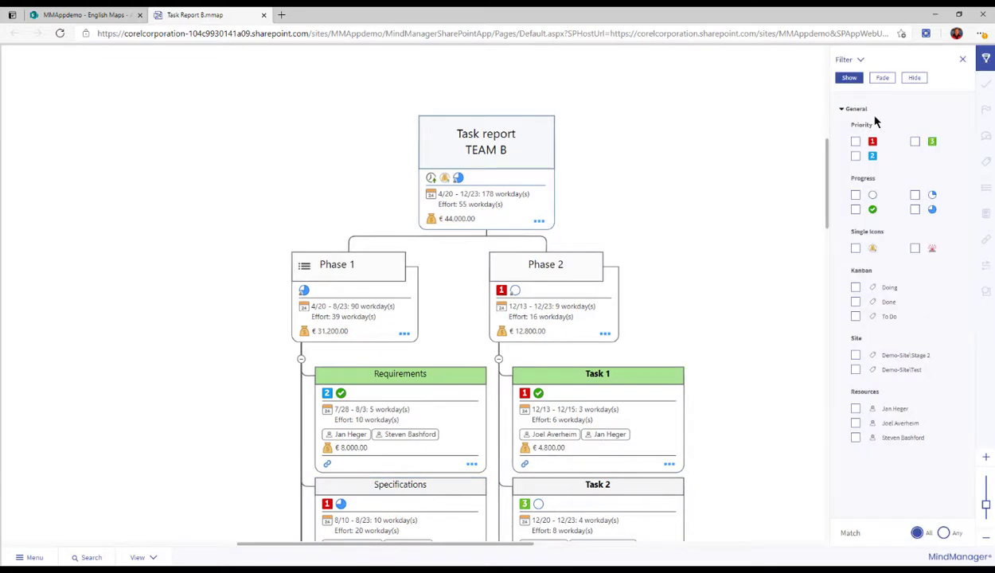
pyautogui.click(855, 143)
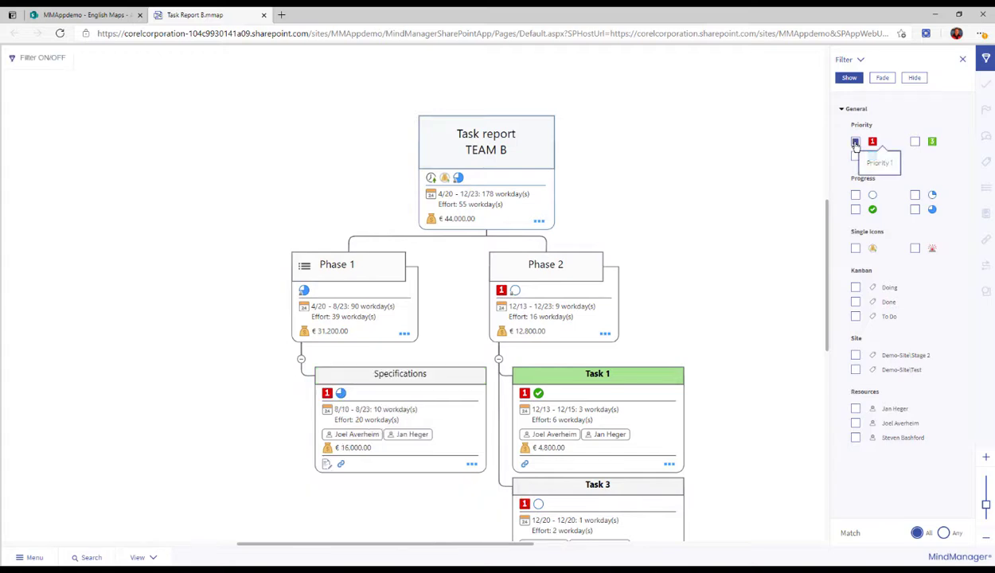
pyautogui.click(856, 211)
pyautogui.click(856, 210)
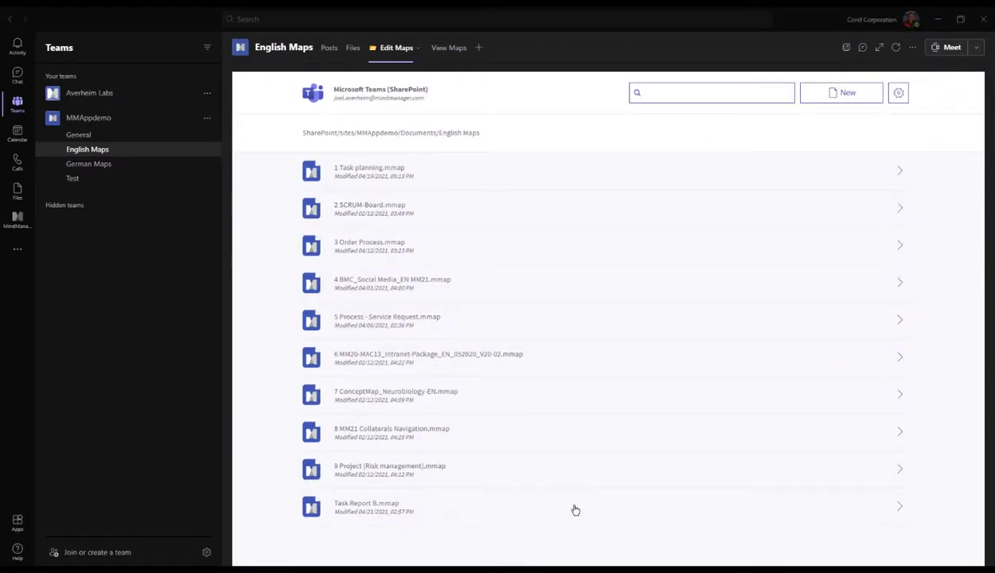
# - Open Task Report B.mmap for editing in Teams and check the Participants panel
pyautogui.click(365, 507)
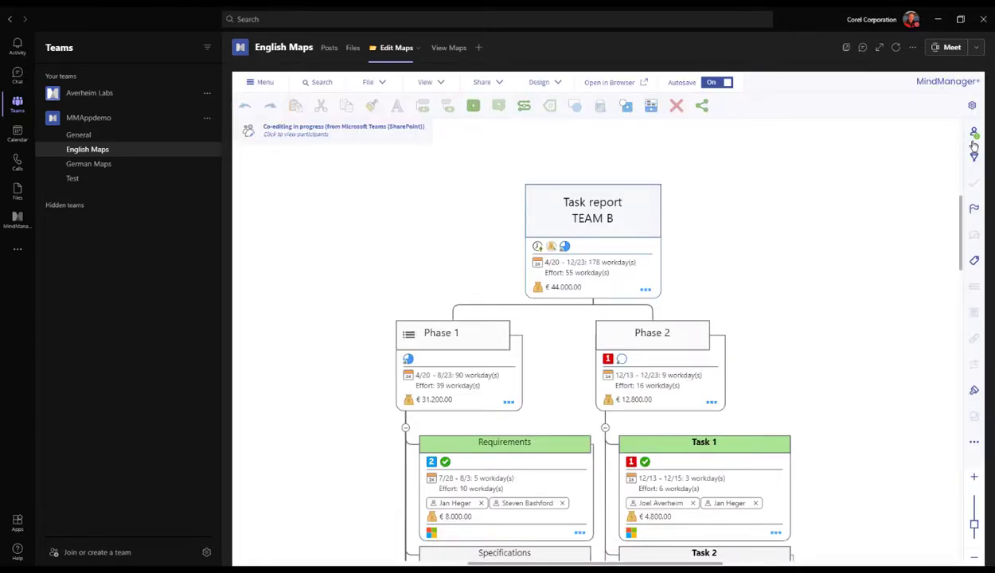
pyautogui.click(974, 133)
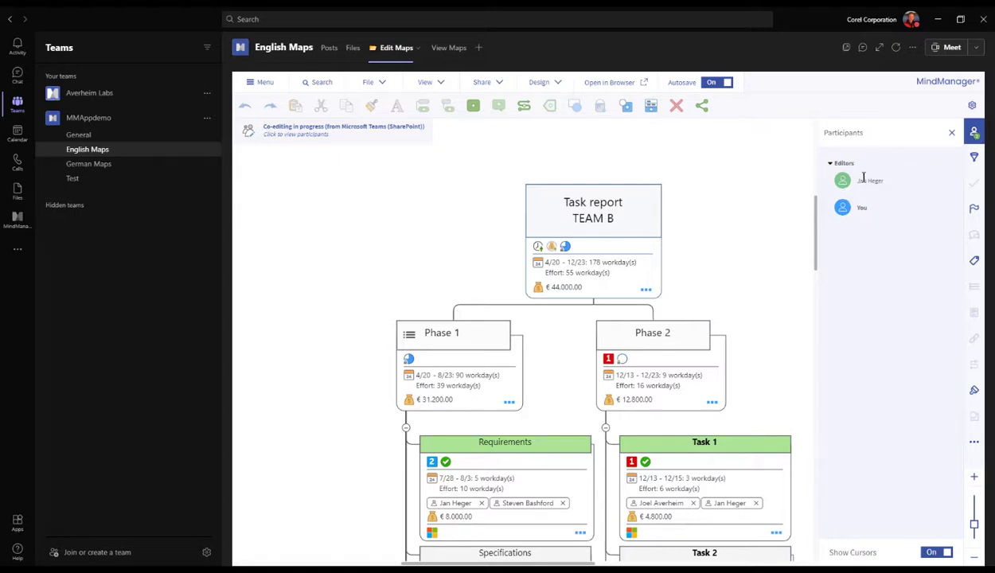
pyautogui.click(974, 135)
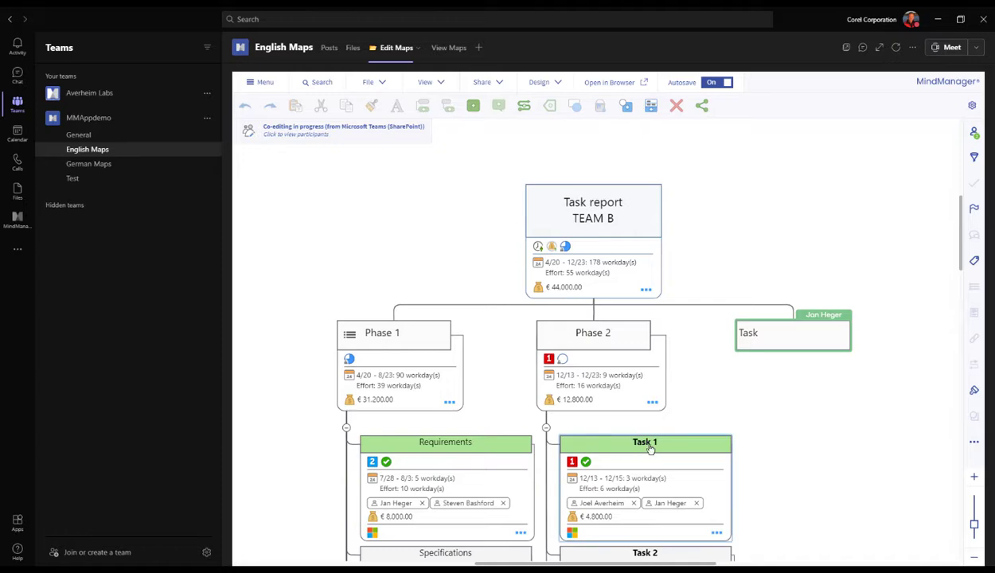
# - Name the new topic below Task 4 under Phase 3 'Task 5', then check Task 4's progress choices
pyautogui.scroll(-3, 682, 453)
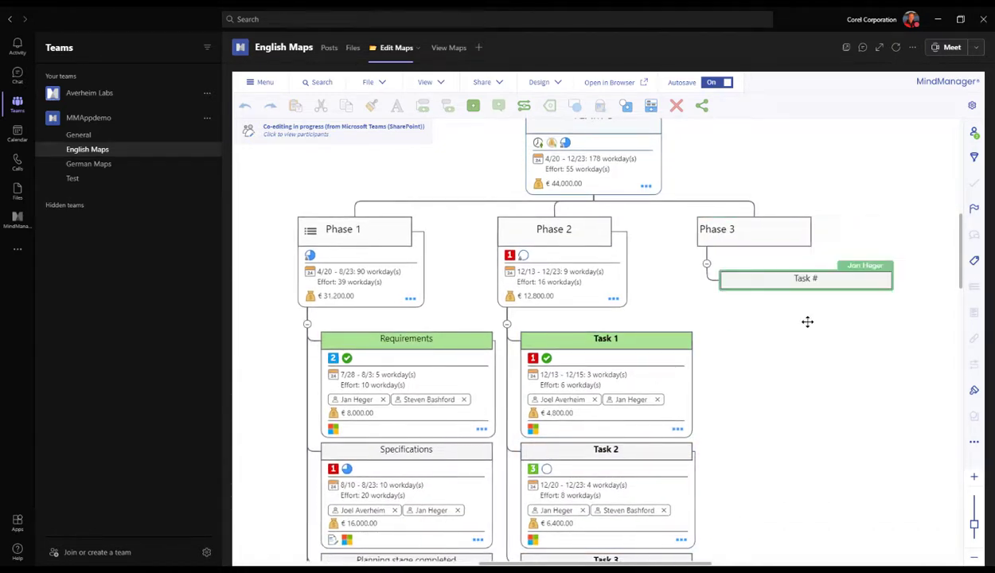
pyautogui.click(757, 237)
pyautogui.click(680, 447)
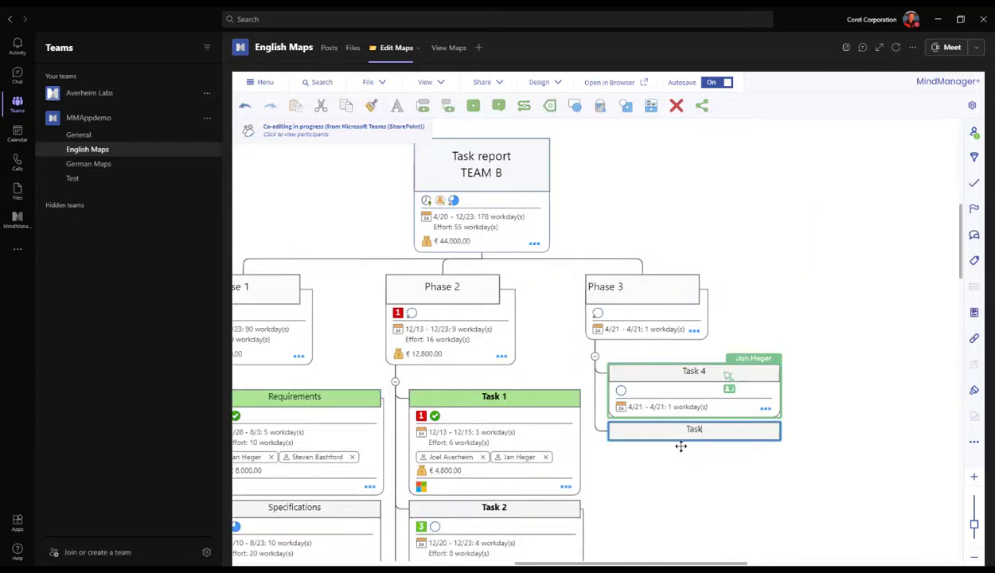
pyautogui.write('5')
pyautogui.press('Return')
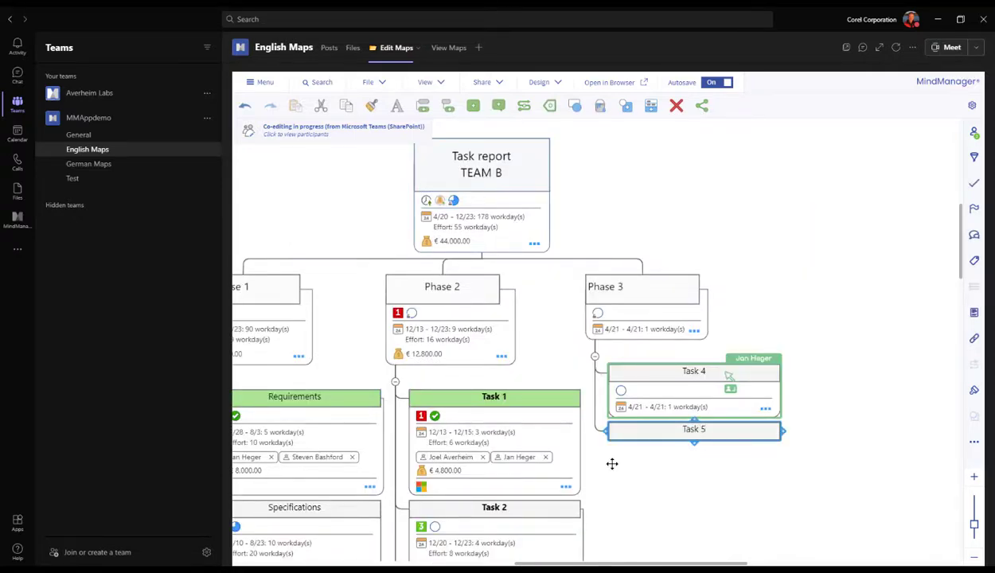
pyautogui.click(621, 392)
pyautogui.click(633, 494)
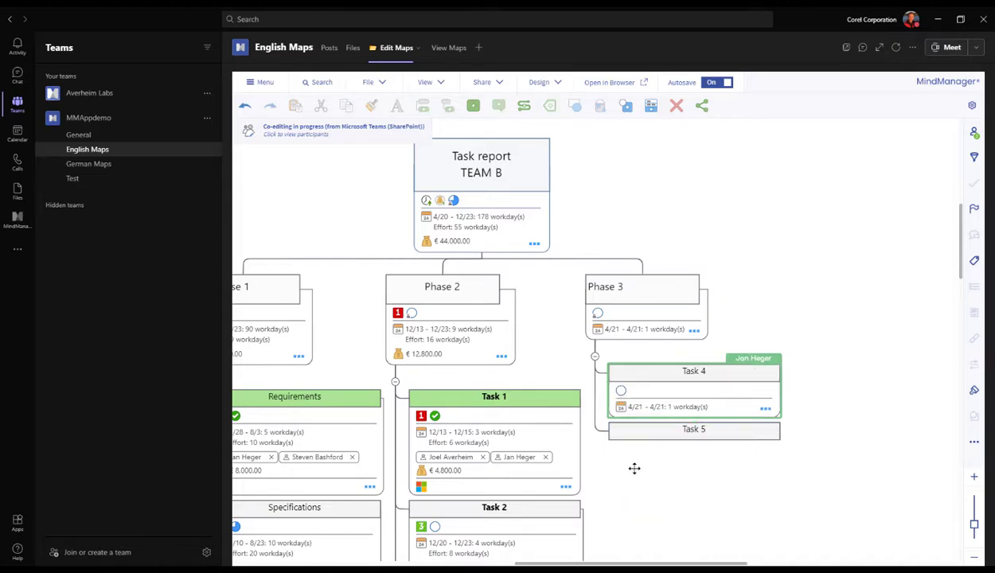
# - Copy Task 2's priority 3 and not-started progress marks onto Task 5
pyautogui.moveTo(634, 468); pyautogui.dragTo(724, 311)
pyautogui.click(641, 352)
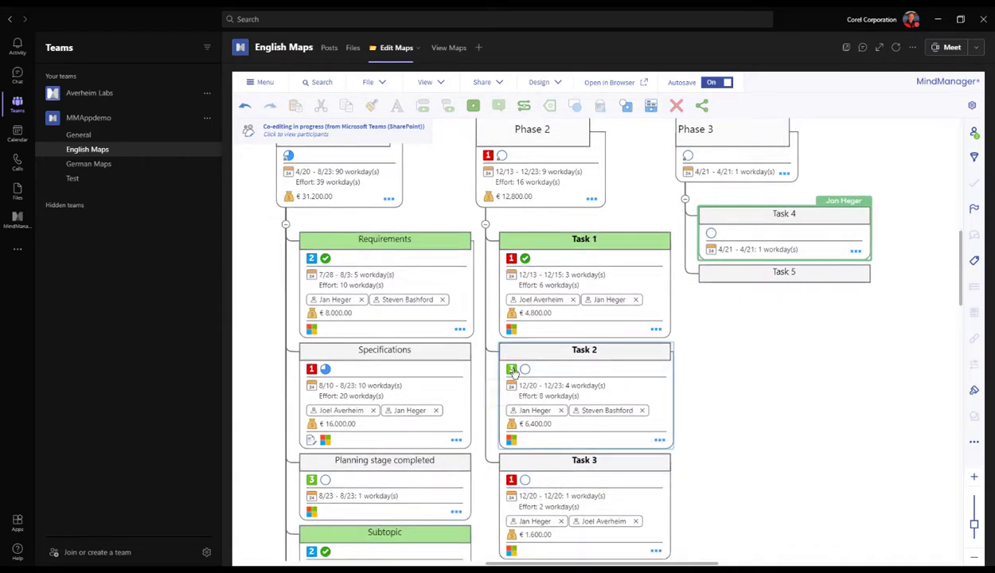
pyautogui.moveTo(513, 371); pyautogui.dragTo(751, 275)
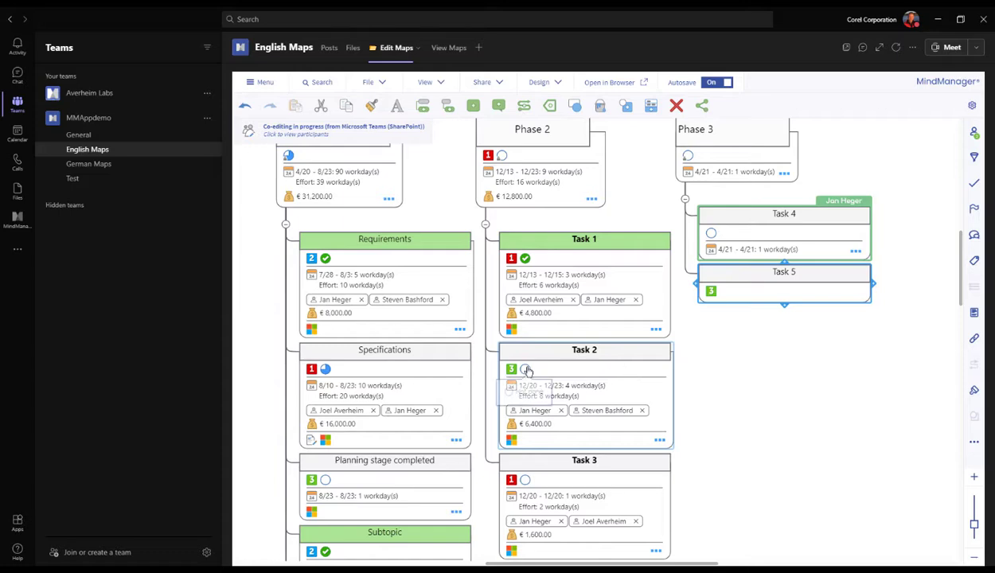
pyautogui.moveTo(527, 371); pyautogui.dragTo(752, 282)
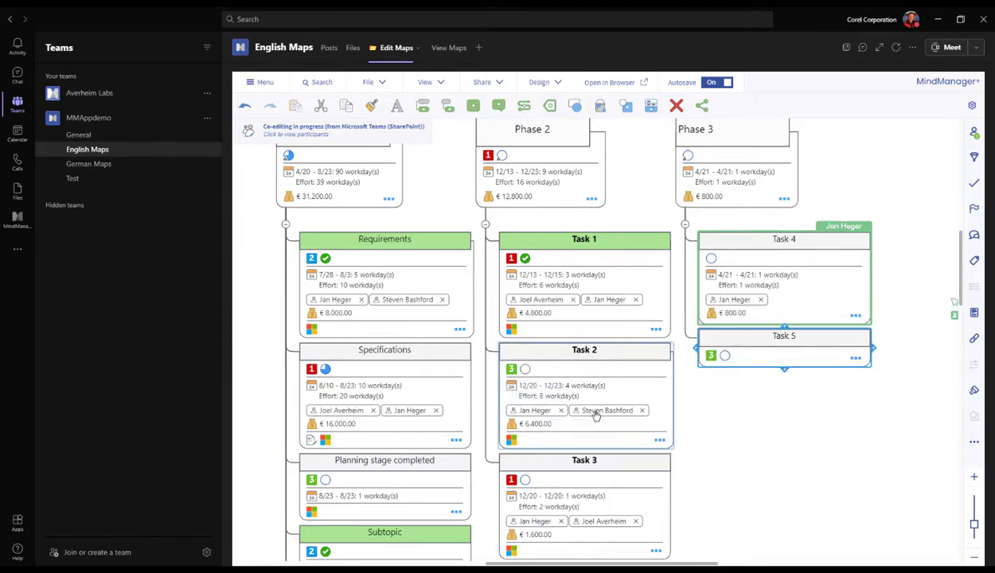
# - Assign two resources to Task 5 and copy Task 2's dates, 8-day effort and €6,400 cost onto it
pyautogui.moveTo(596, 415); pyautogui.dragTo(756, 351)
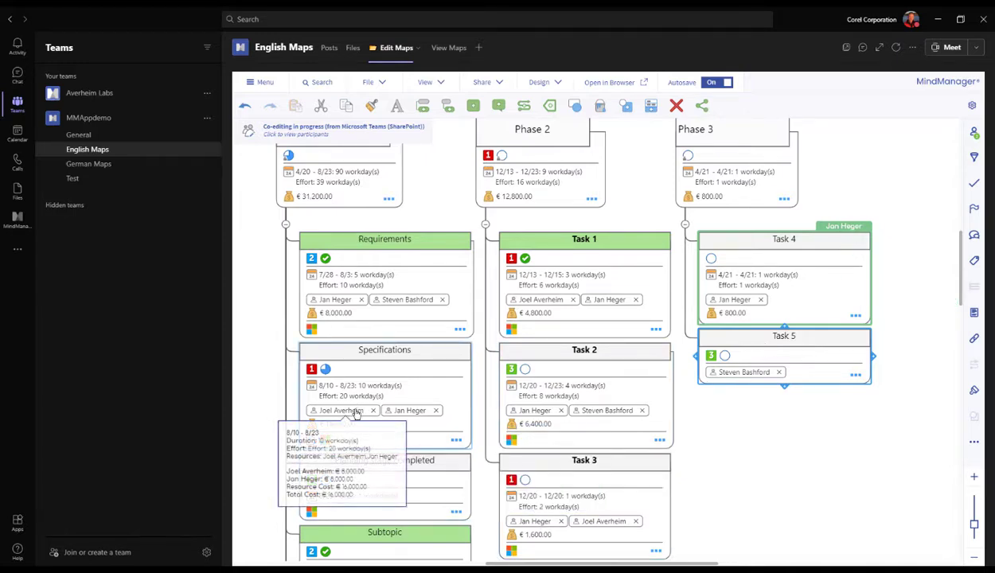
pyautogui.moveTo(356, 413); pyautogui.dragTo(799, 351)
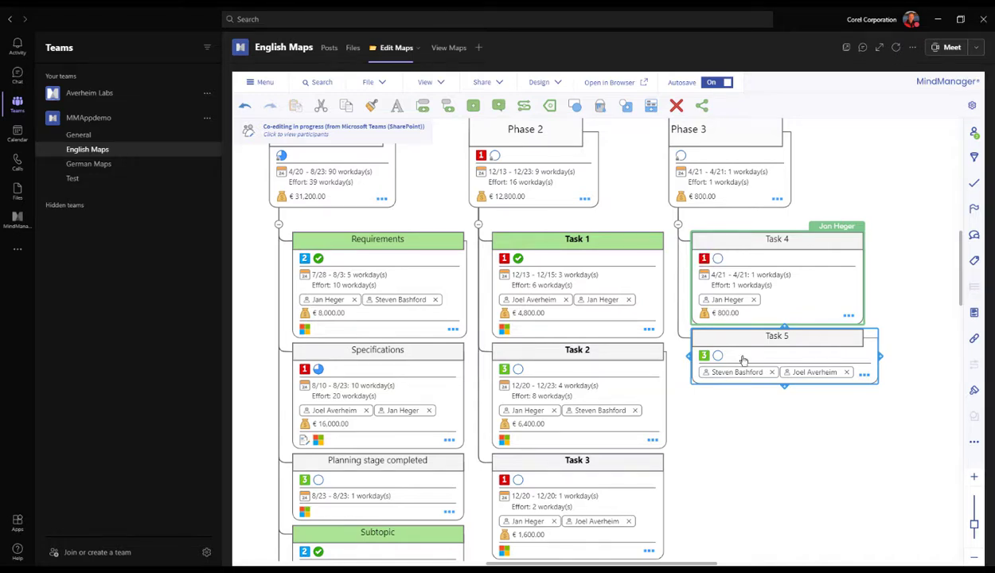
pyautogui.click(599, 382)
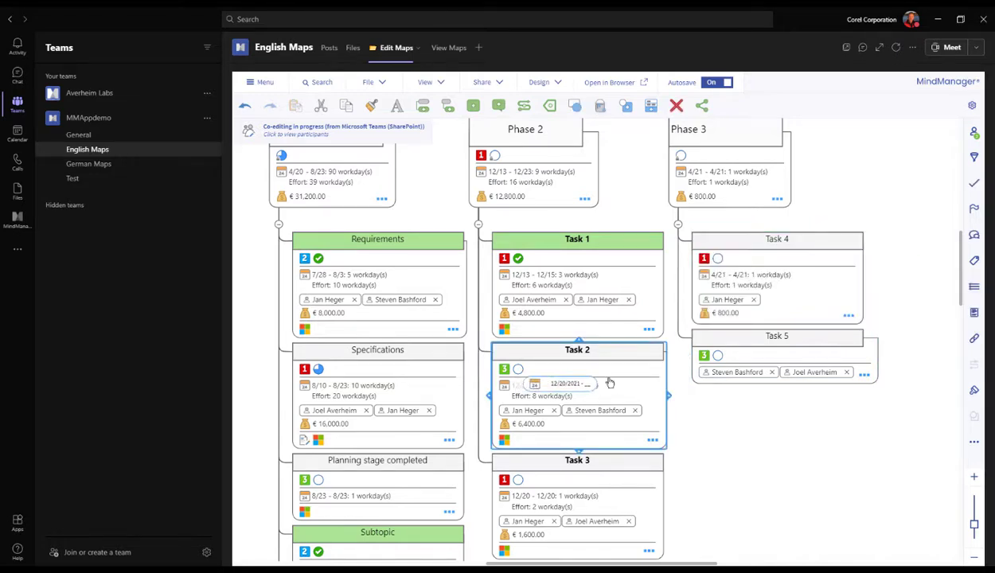
pyautogui.moveTo(566, 392); pyautogui.dragTo(711, 381)
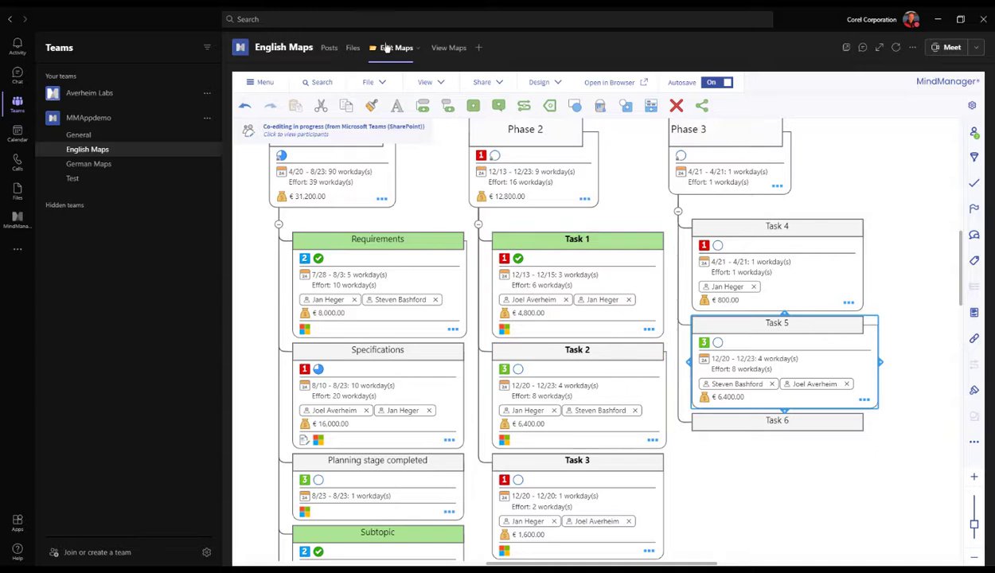
# - Switch the Team B report to the Kanban tag view
pyautogui.click(443, 86)
pyautogui.moveTo(446, 126)
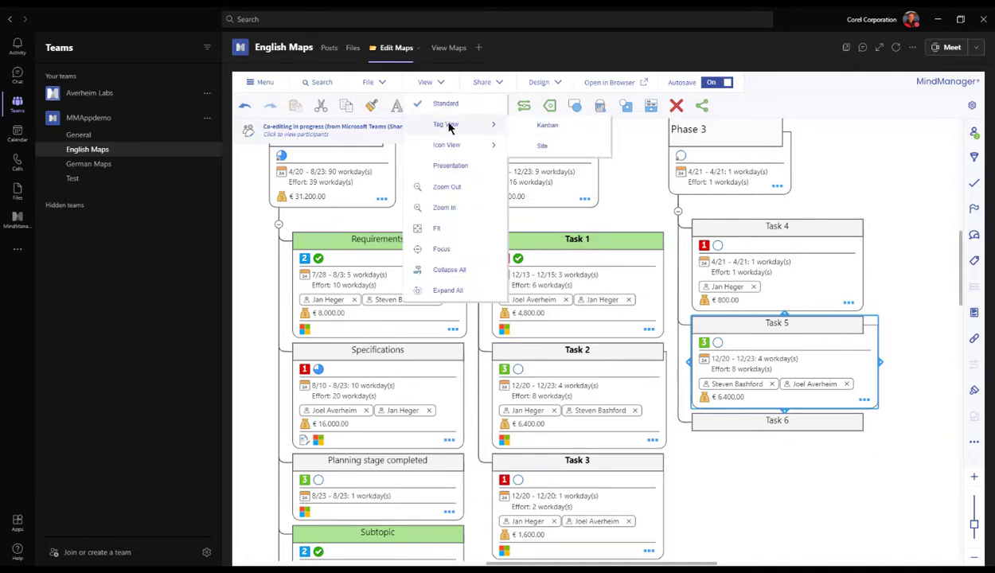
pyautogui.click(539, 128)
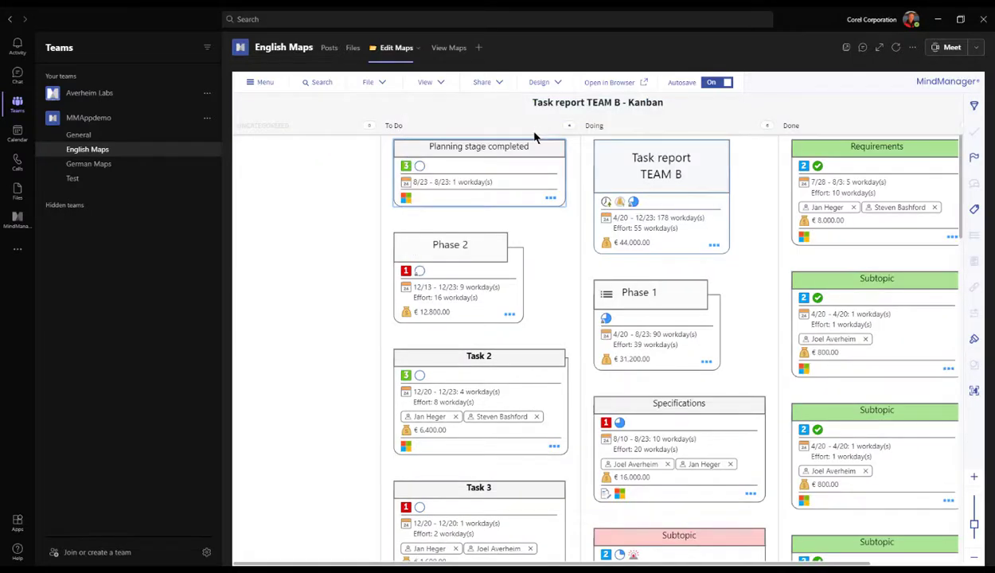
# - Review Task 2's task info, icons, comments, tags, properties, notes and links panels, then close the Snap panel
pyautogui.click(476, 355)
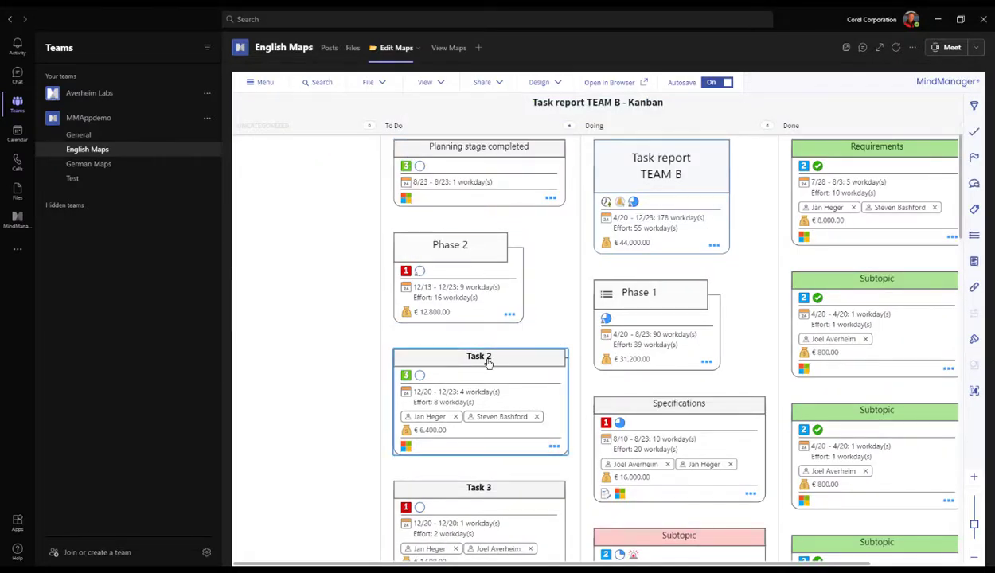
pyautogui.click(973, 132)
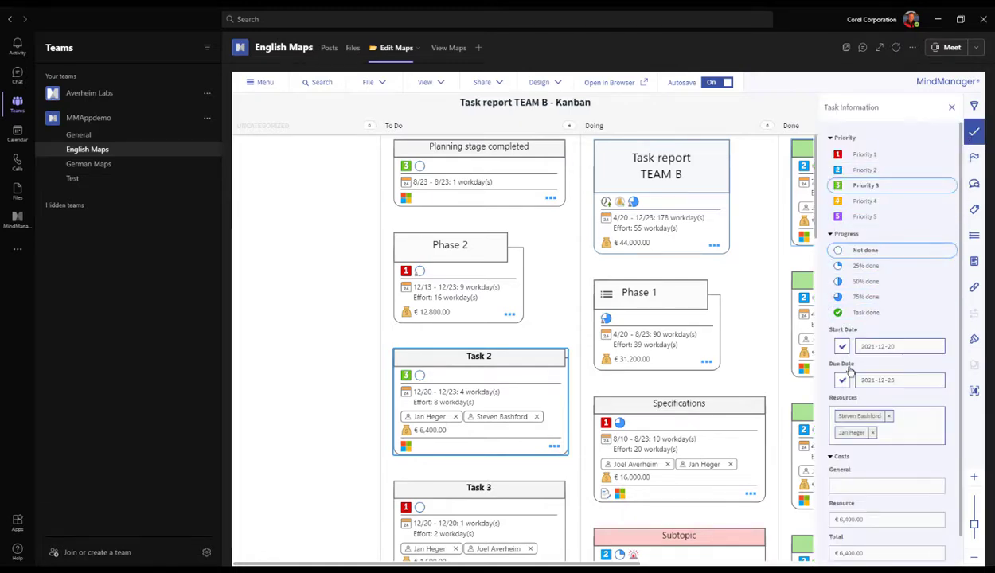
pyautogui.click(974, 157)
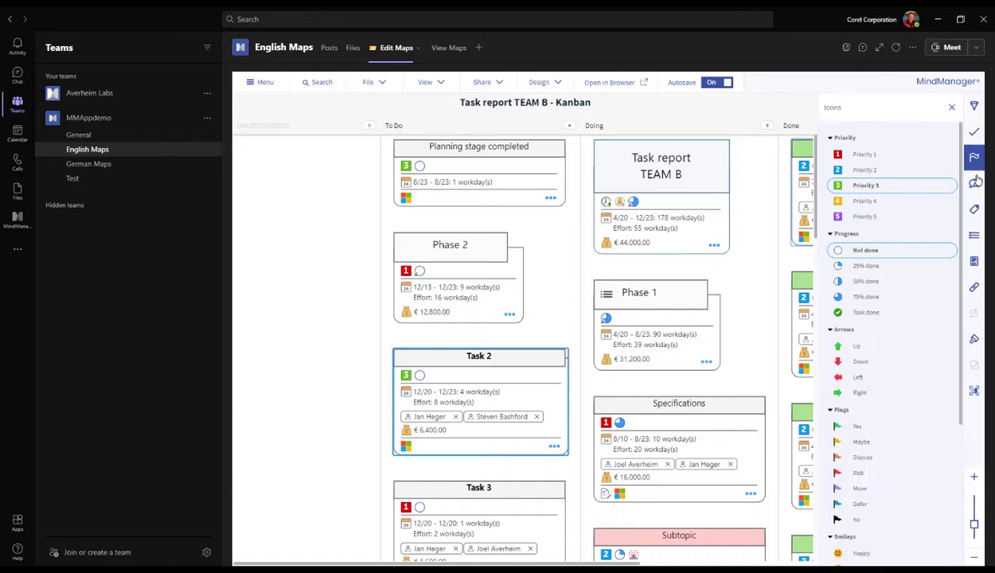
pyautogui.click(973, 184)
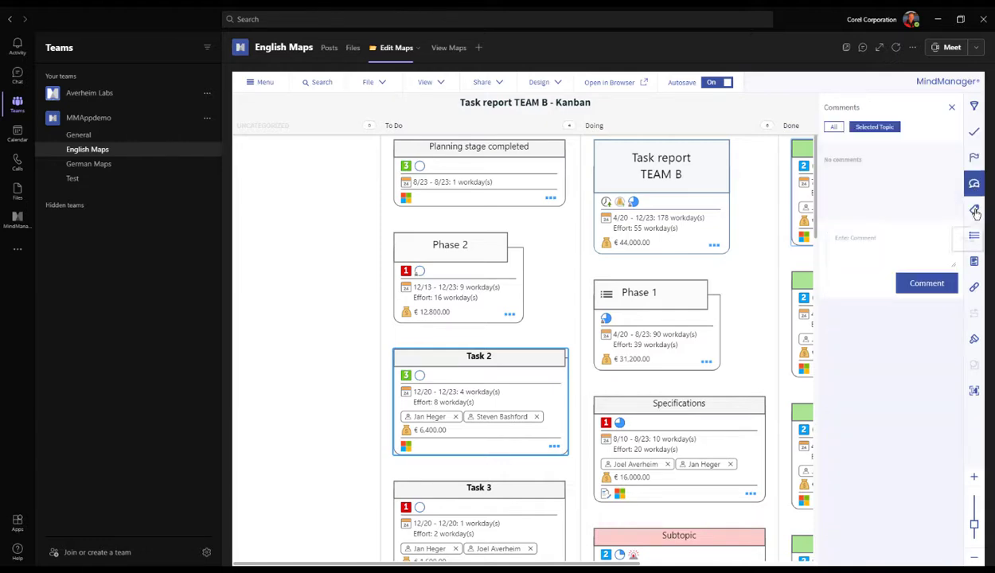
pyautogui.click(974, 210)
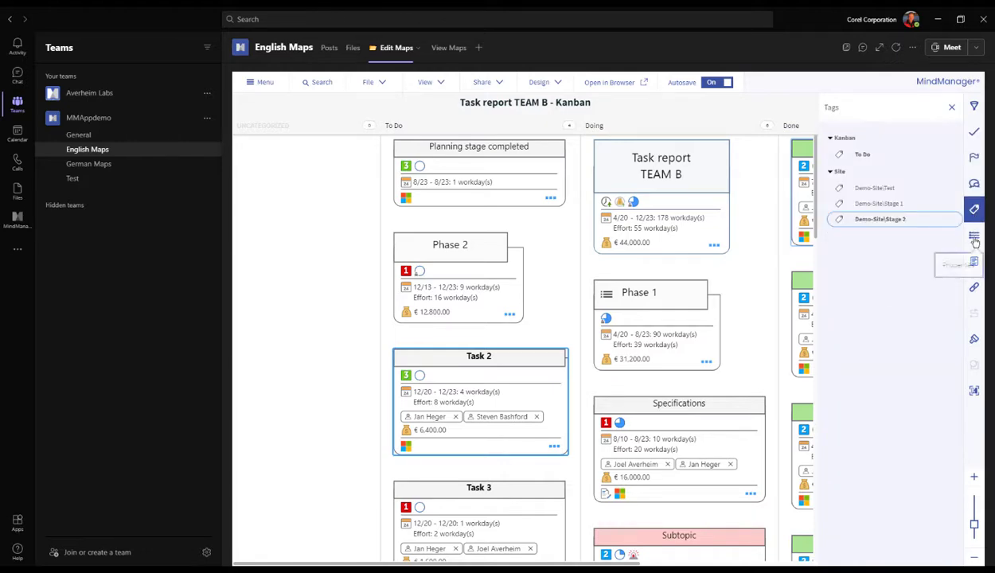
pyautogui.click(974, 236)
pyautogui.click(975, 262)
pyautogui.click(975, 287)
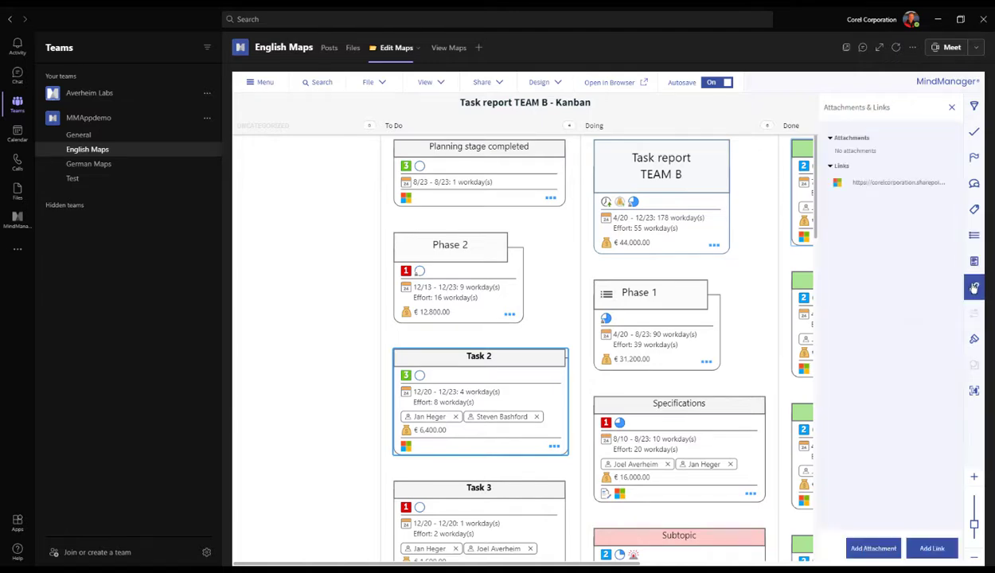
pyautogui.click(974, 391)
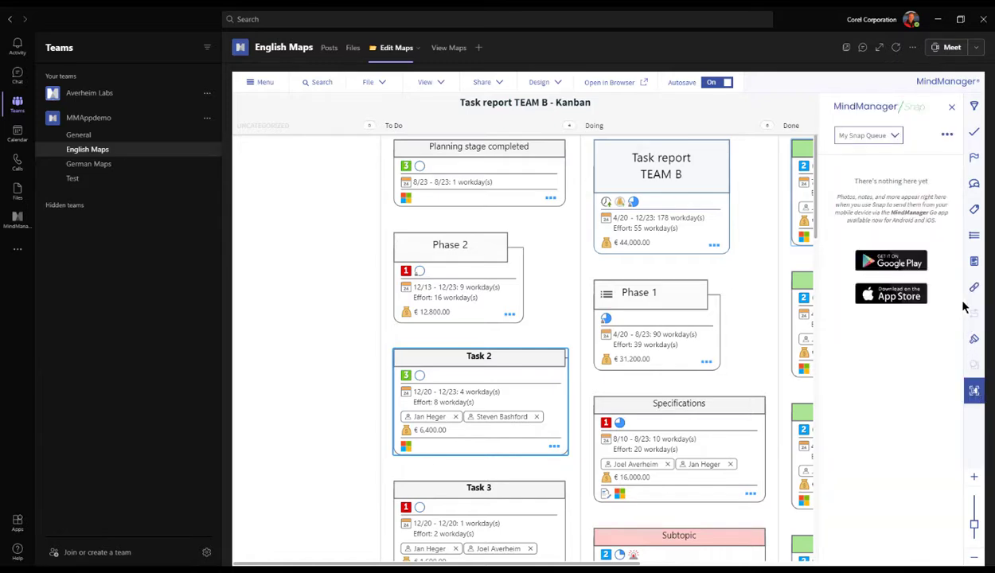
pyautogui.click(951, 106)
# - Regroup the board into priority columns with the Icon View
pyautogui.click(425, 82)
pyautogui.moveTo(453, 127)
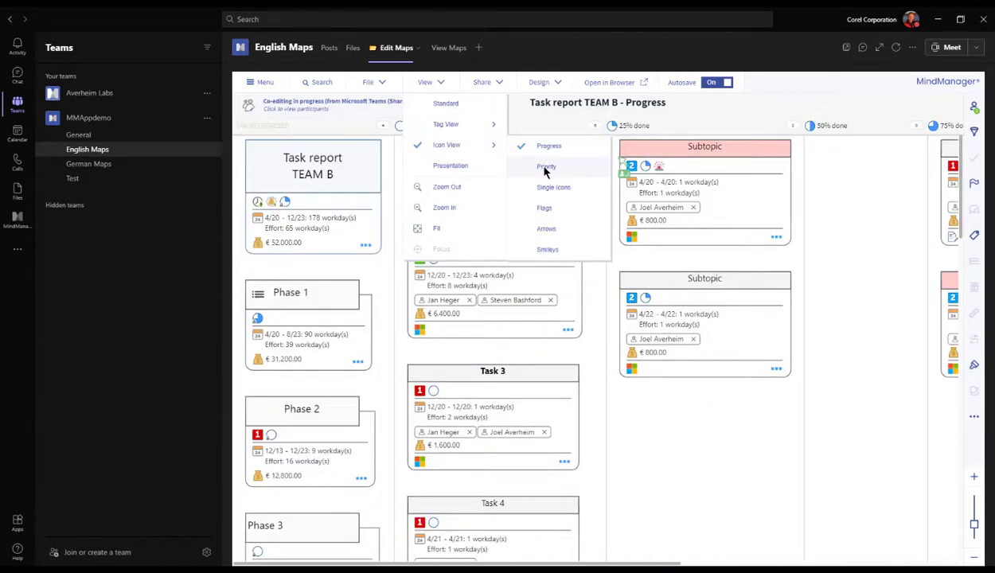
pyautogui.click(545, 165)
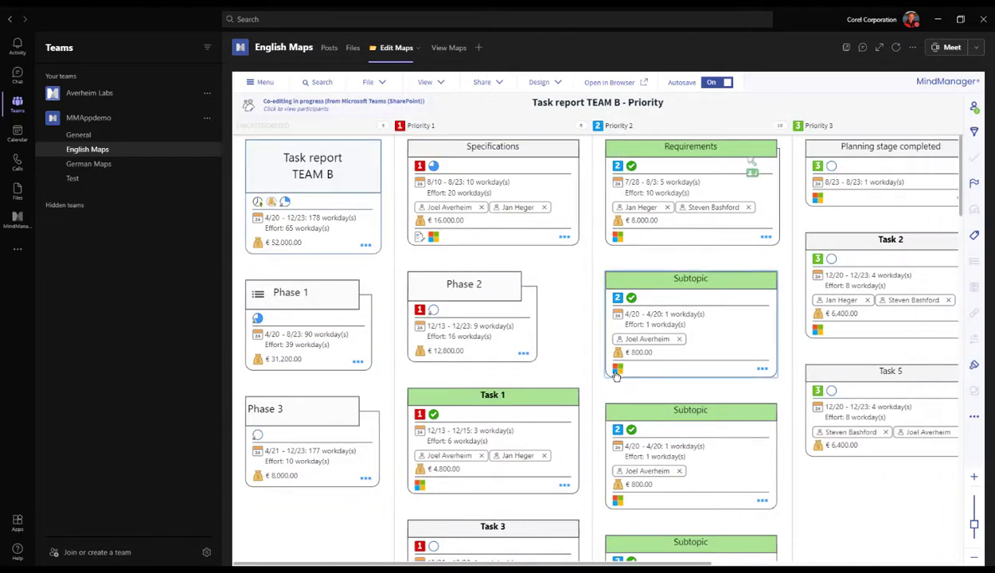
pyautogui.scroll(-3, 616, 370)
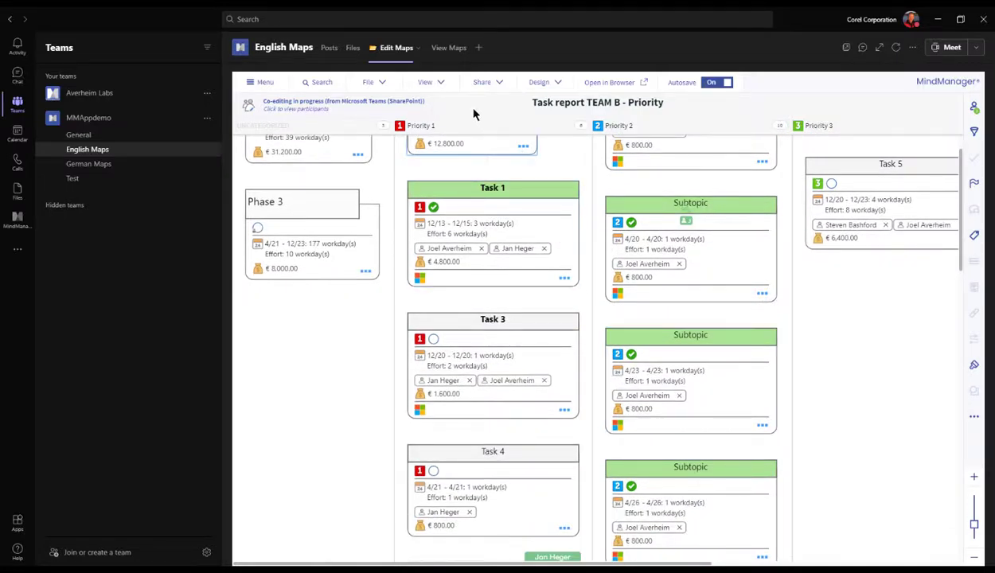
# - Return the Team B report to the standard mind-map layout
pyautogui.click(440, 82)
pyautogui.click(450, 102)
pyautogui.scroll(-3, 728, 348)
pyautogui.scroll(-3, 729, 350)
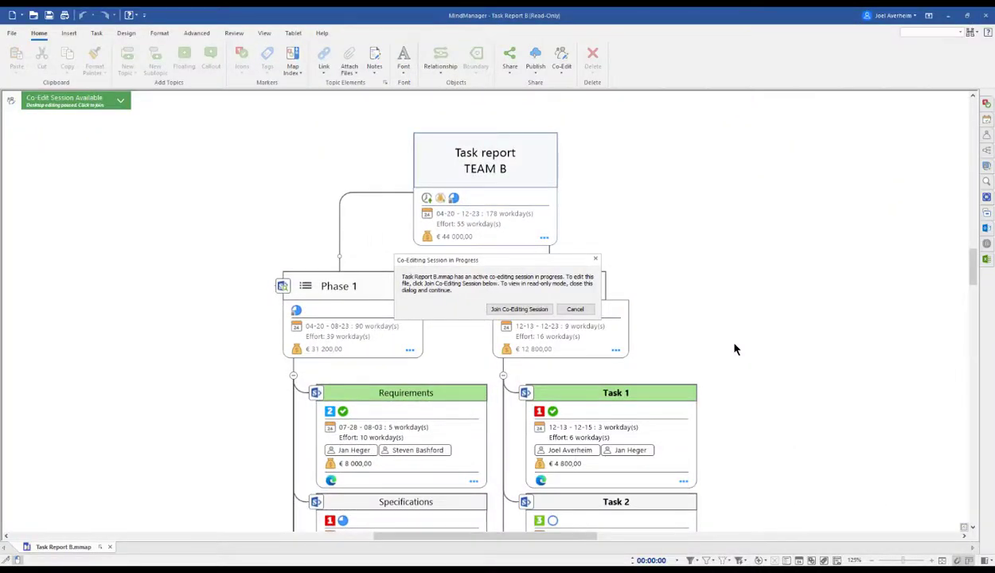
# - Join Task Report B's co-editing session with the work account and set Task 1 to priority 2
pyautogui.click(517, 310)
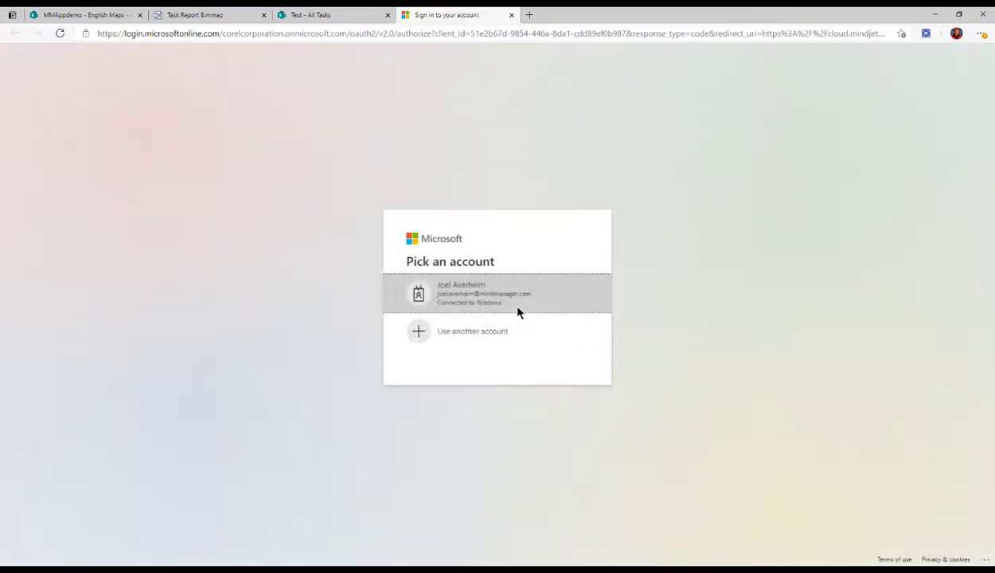
pyautogui.click(519, 312)
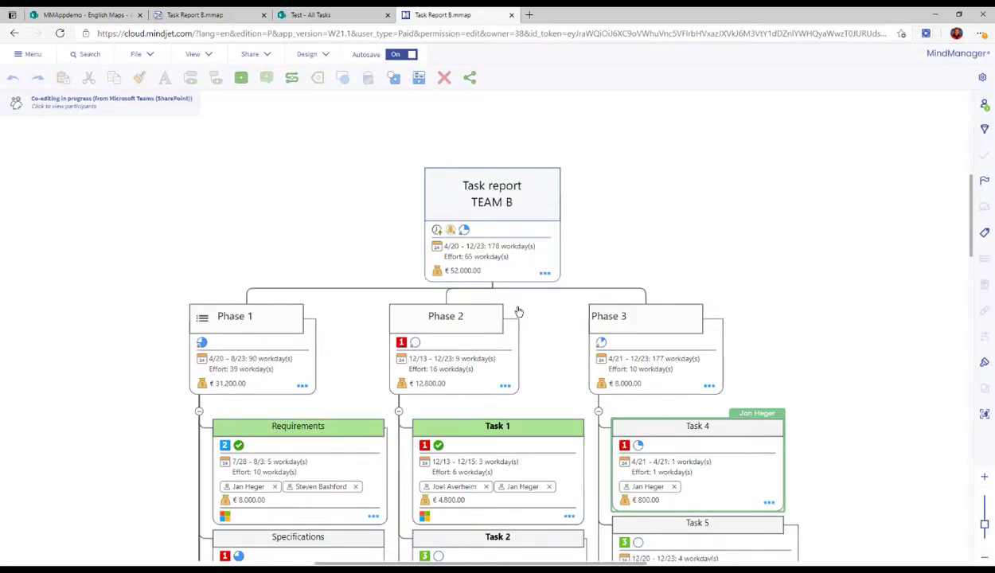
pyautogui.click(544, 435)
pyautogui.click(424, 446)
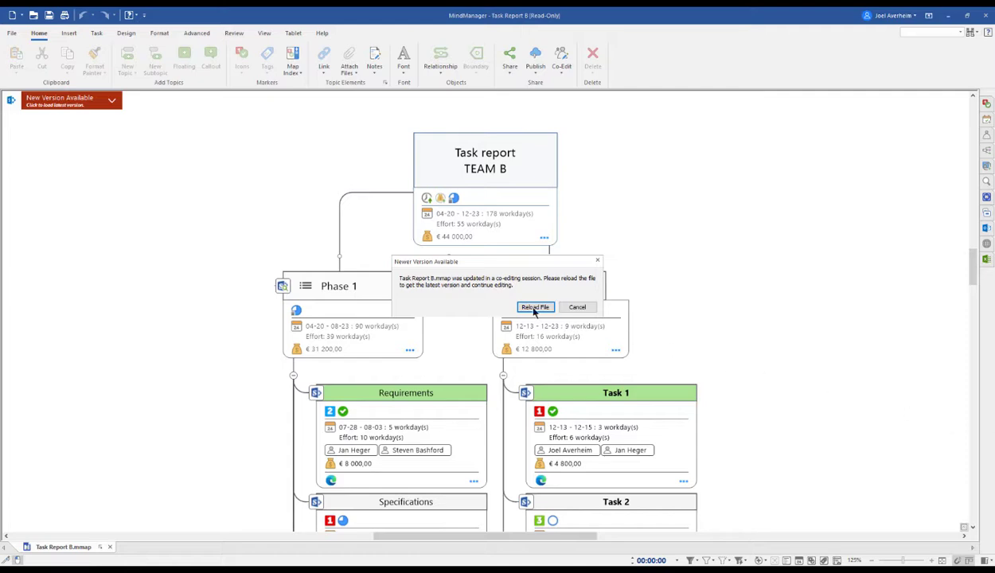
# - Reload Task Report B to pick up the co-edited Task 1 priority and Phase 3 branch
pyautogui.click(534, 307)
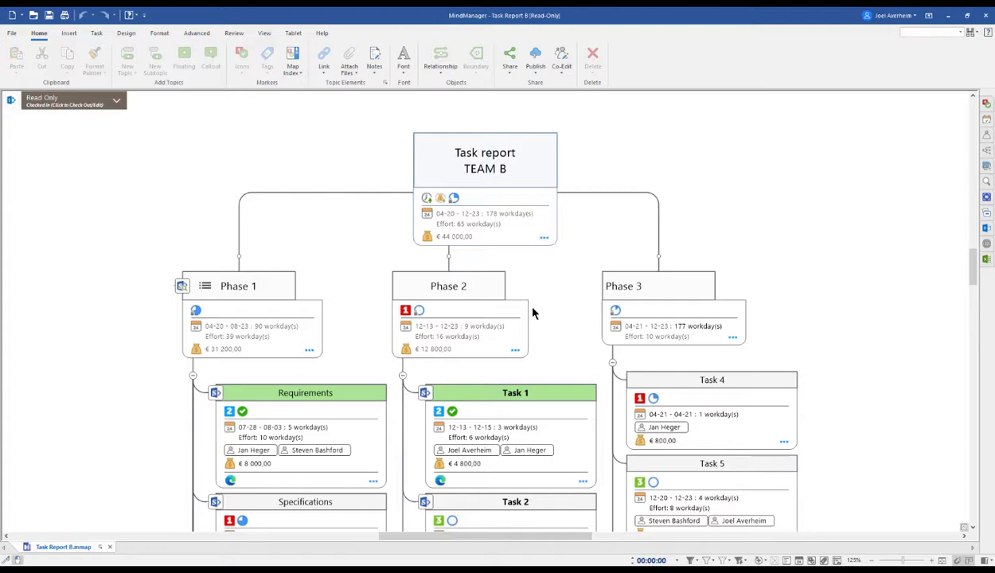
pyautogui.click(196, 32)
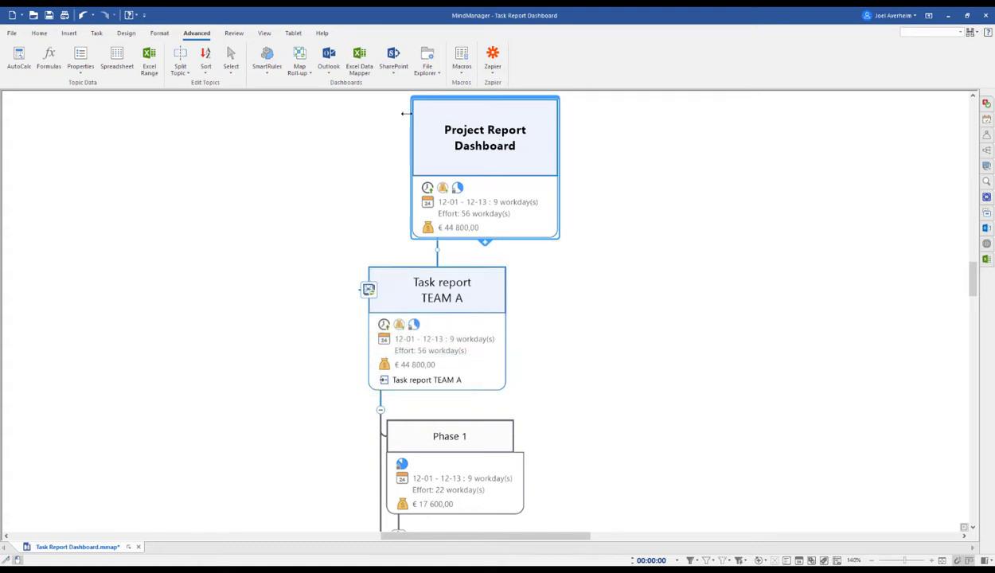
# - Insert a map roll-up of the Task report TEAM B topic and branch from SharePoint's Task Report B.mmap
pyautogui.click(299, 68)
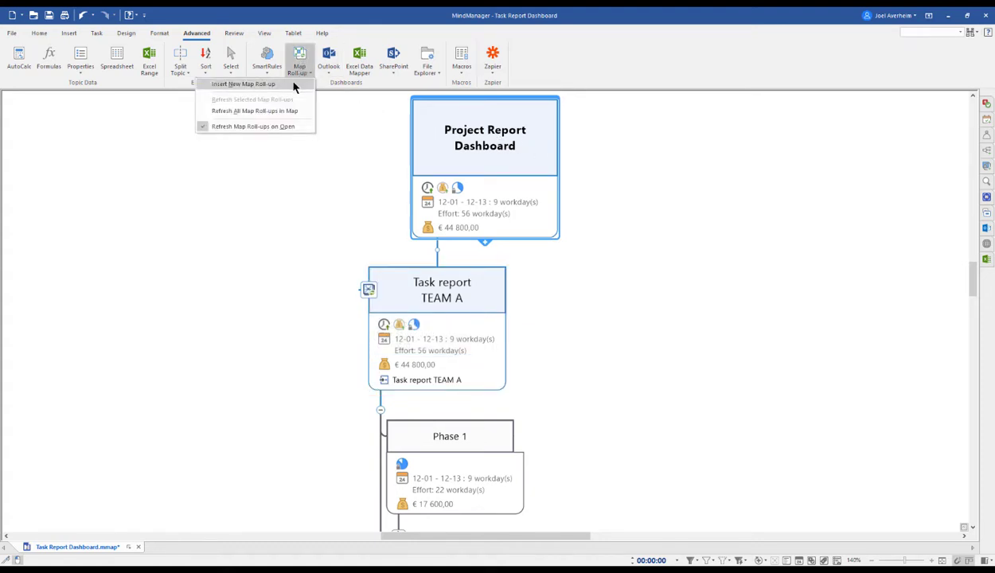
pyautogui.click(293, 84)
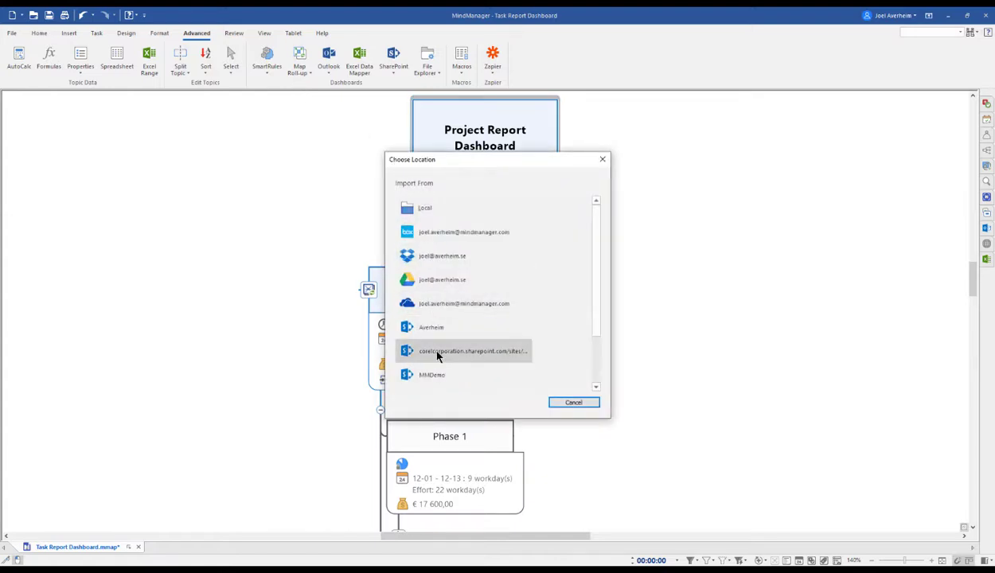
pyautogui.click(437, 356)
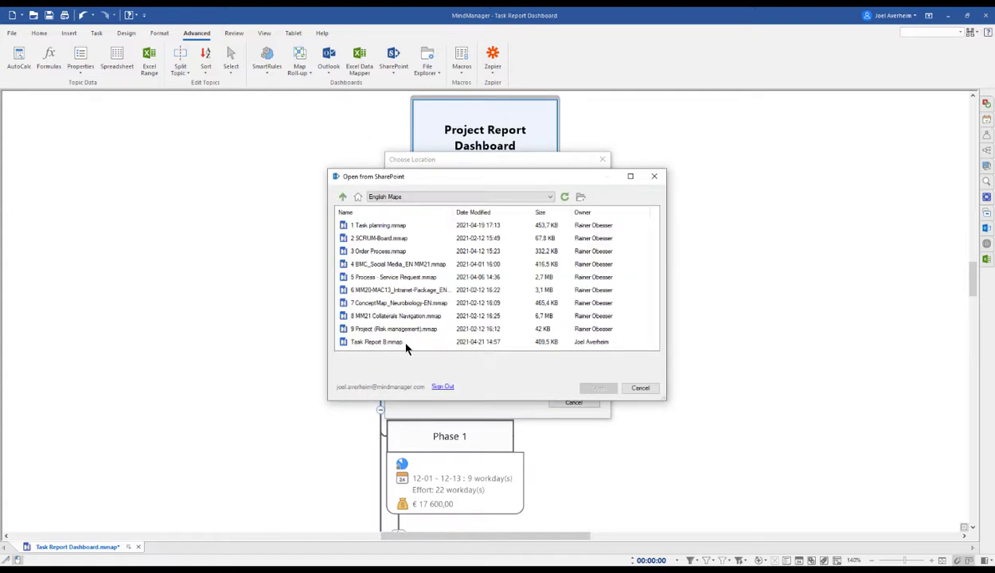
pyautogui.click(383, 344)
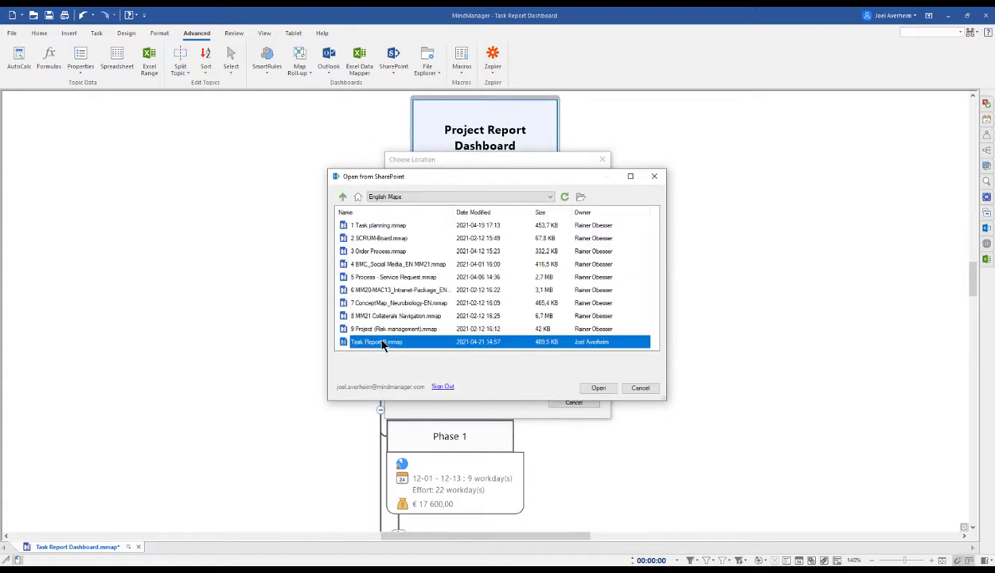
pyautogui.click(597, 389)
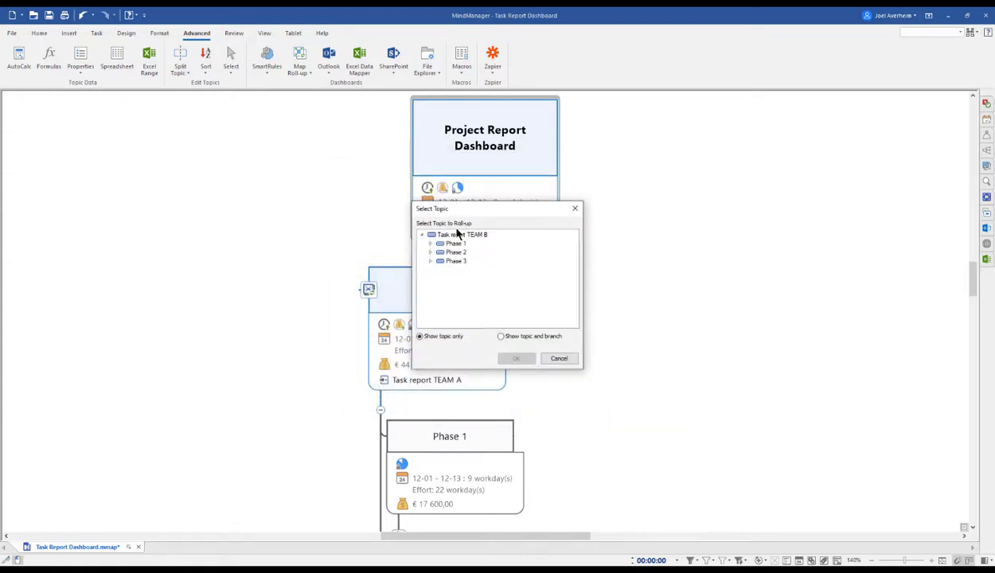
pyautogui.click(458, 234)
pyautogui.click(513, 338)
pyautogui.click(515, 357)
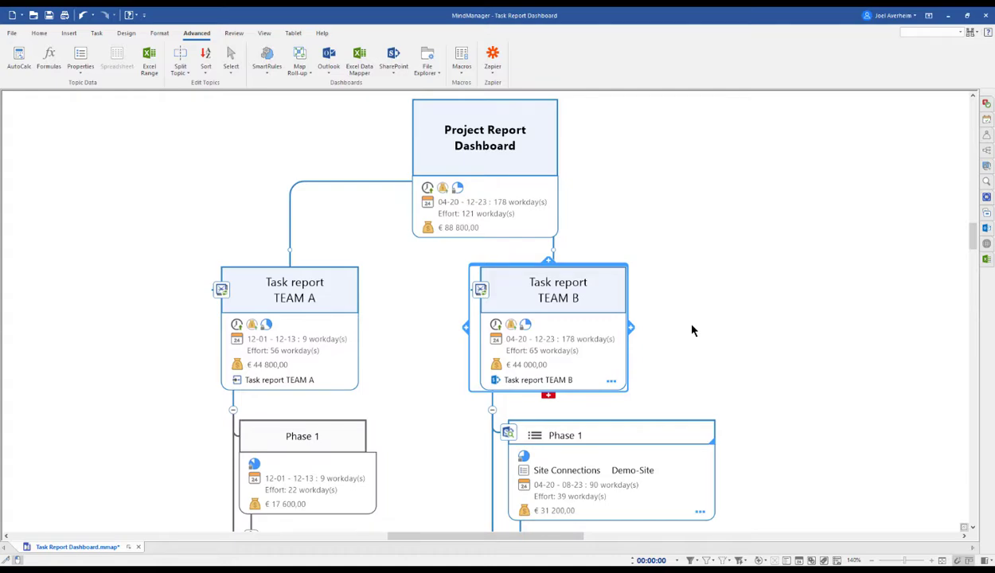
# - In the linked Report Team A map, mark Phase 1's last Task 2 complete
pyautogui.scroll(-3, 691, 330)
pyautogui.scroll(-5, 692, 330)
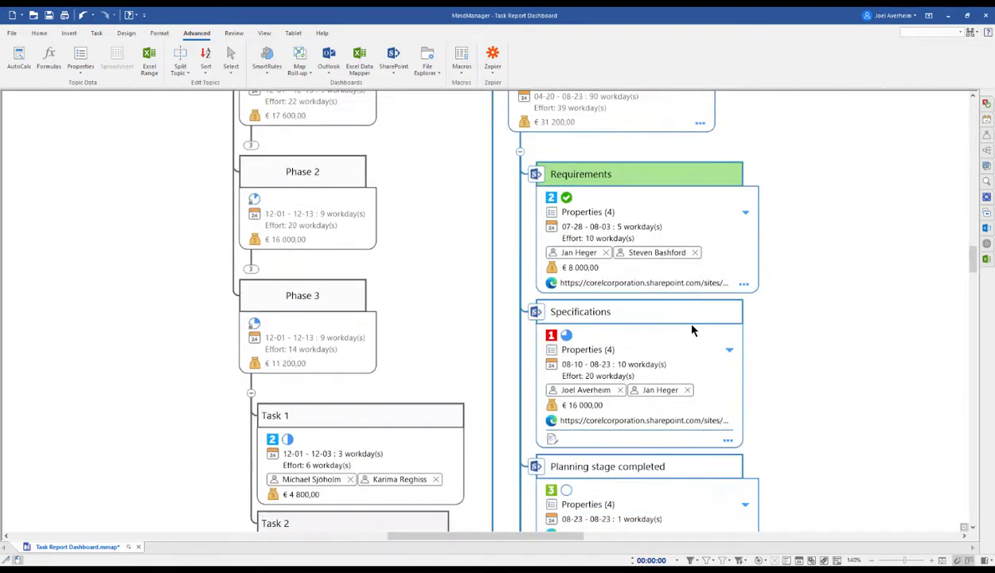
pyautogui.scroll(8, 692, 330)
pyautogui.scroll(2, 692, 330)
pyautogui.click(287, 458)
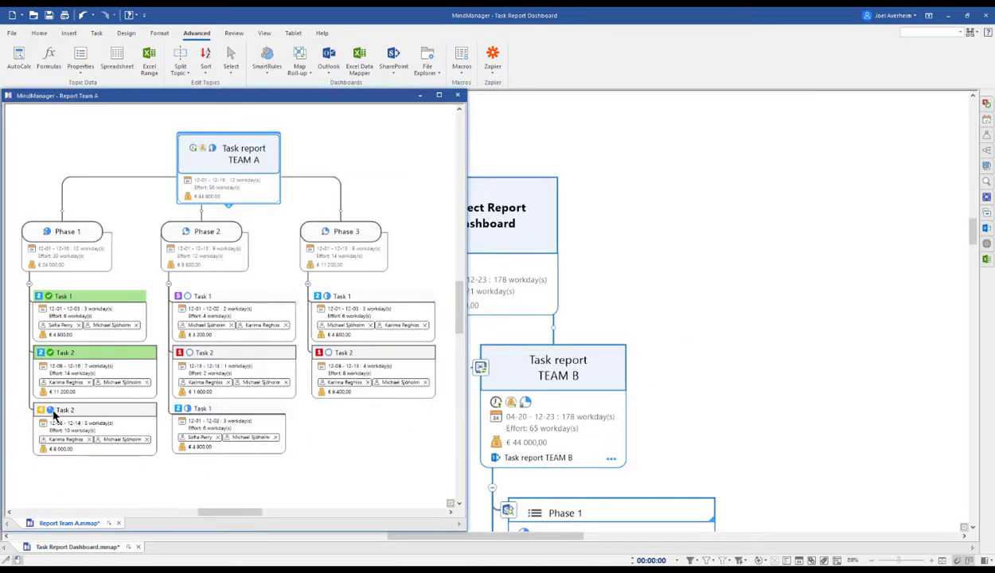
pyautogui.click(50, 411)
# - Close Report Team A and refresh the TEAM A roll-up to show 12 workdays
pyautogui.click(187, 297)
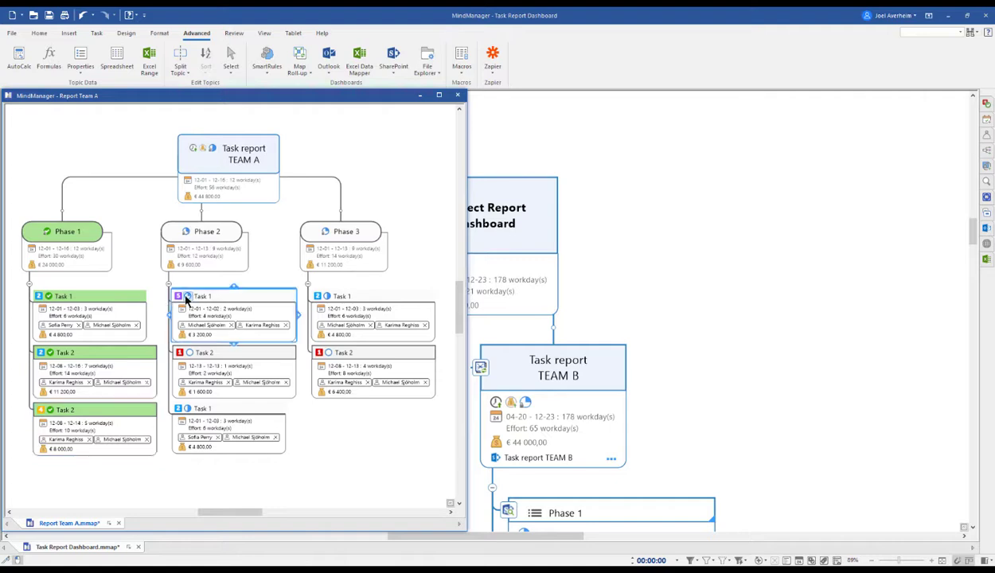
pyautogui.click(458, 95)
pyautogui.click(222, 368)
pyautogui.click(201, 394)
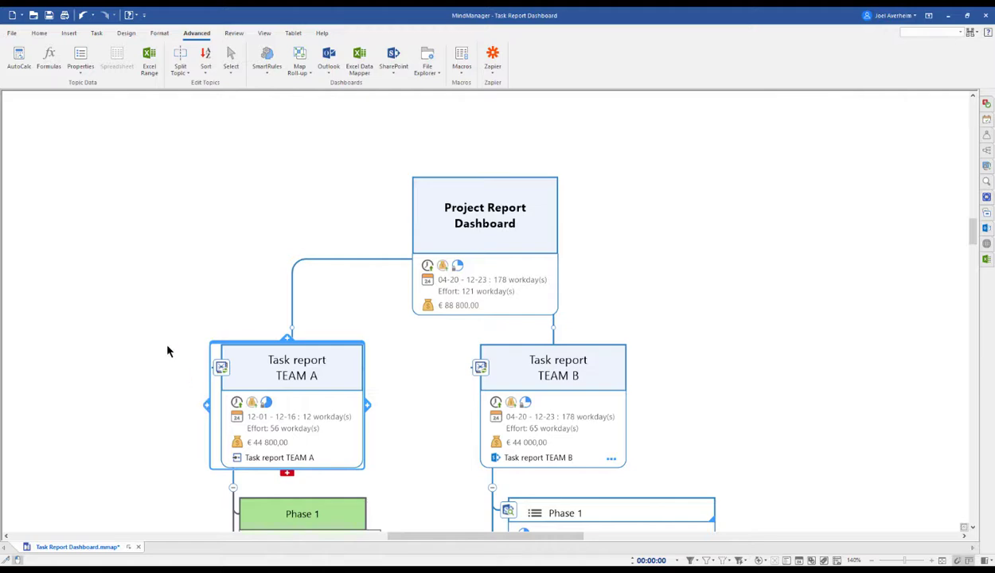
# - Start a new private publish of the Task Report Dashboard and copy its share link
pyautogui.click(39, 33)
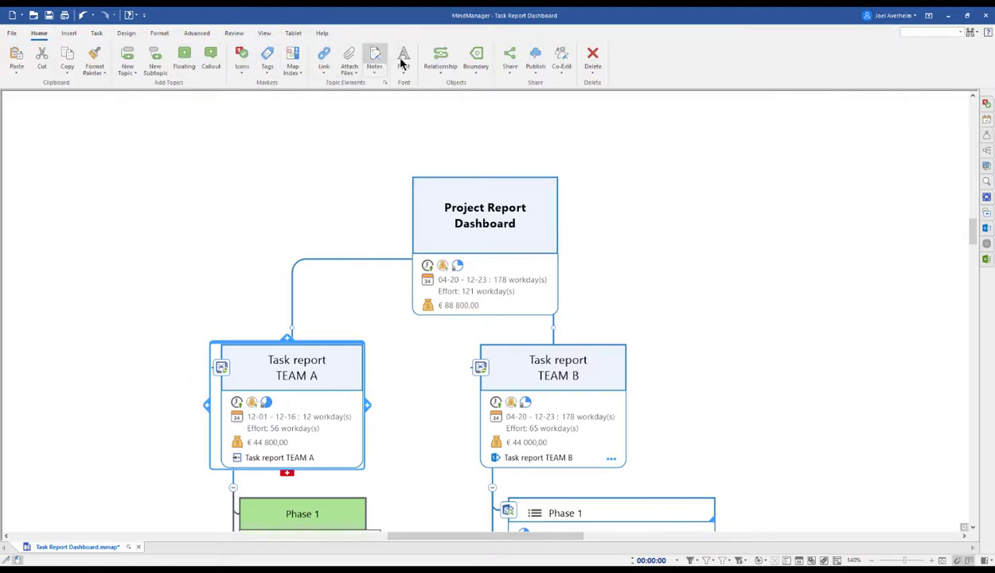
pyautogui.click(537, 64)
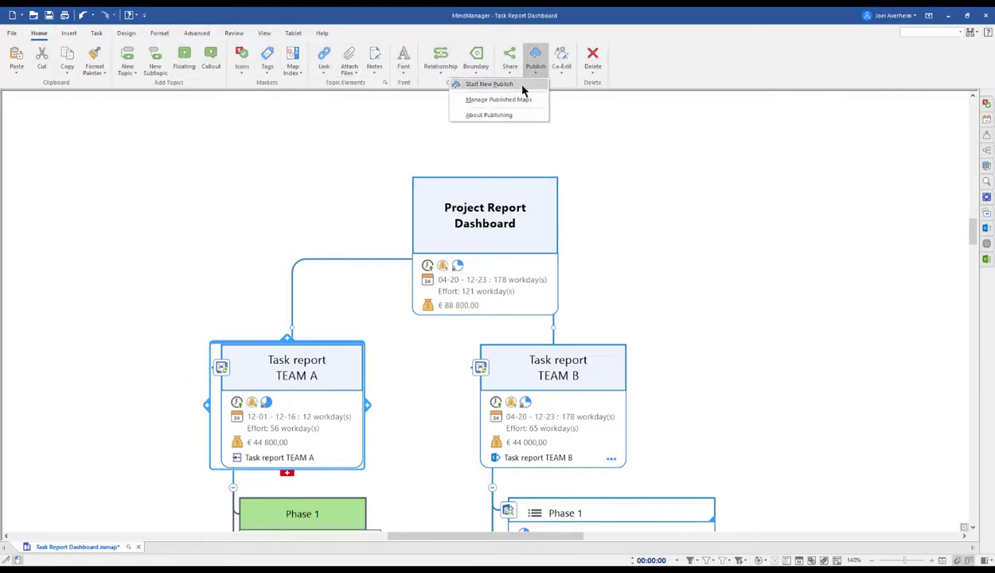
pyautogui.press('Escape')
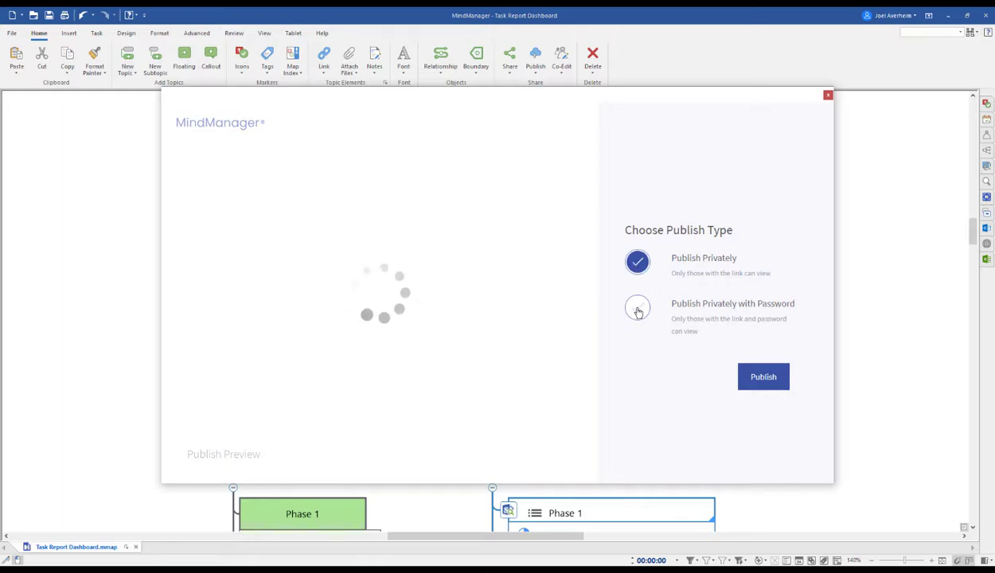
pyautogui.click(762, 377)
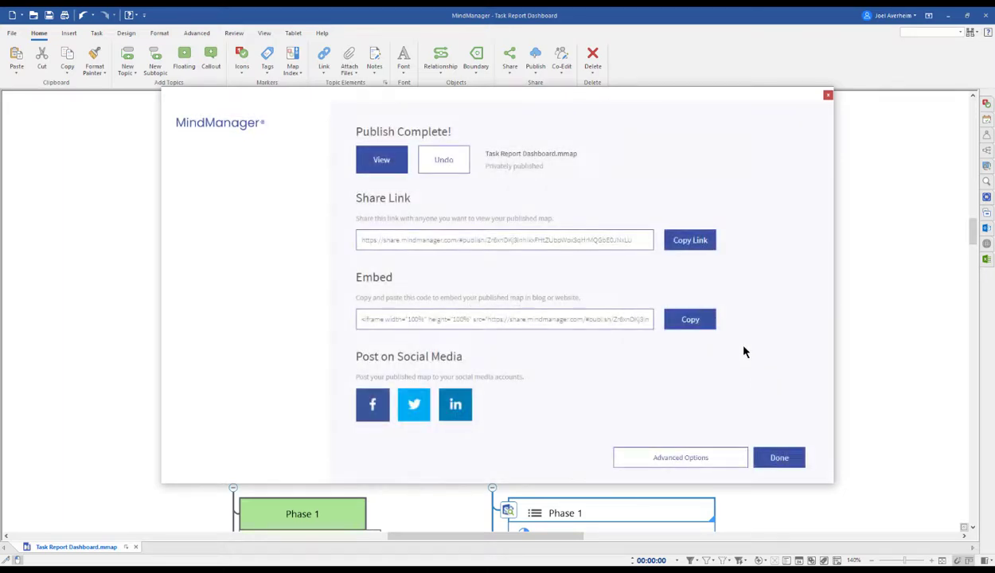
pyautogui.click(687, 243)
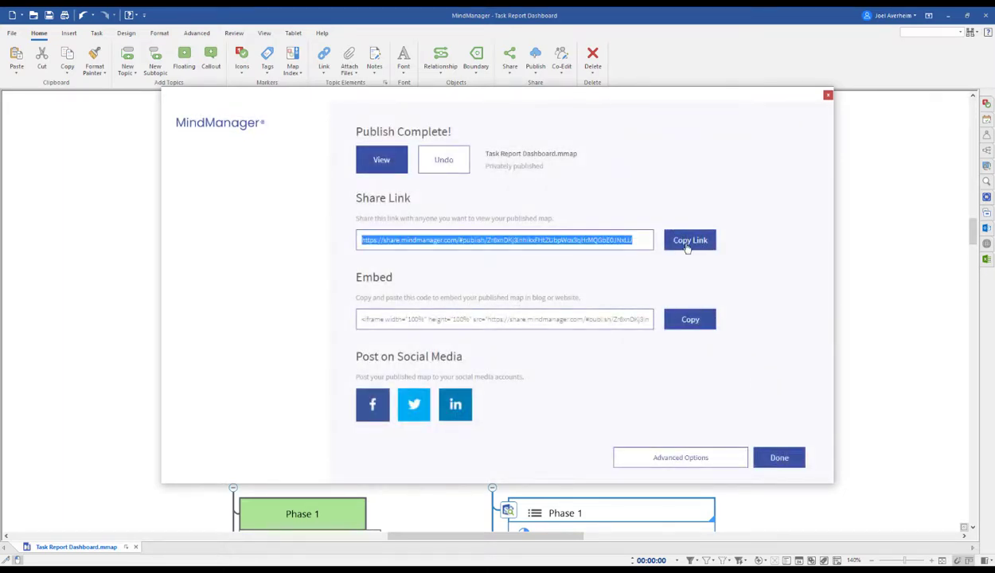
pyautogui.click(774, 457)
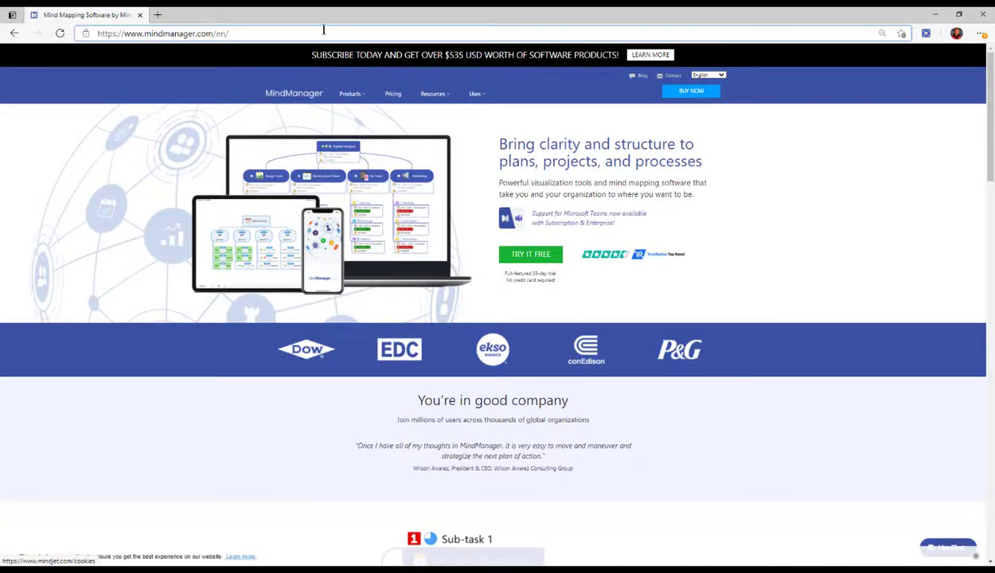
# - Load the published dashboard in the browser from the copied share link
pyautogui.click(323, 32)
pyautogui.hotkey('ctrl', 'v')
pyautogui.press('Return')
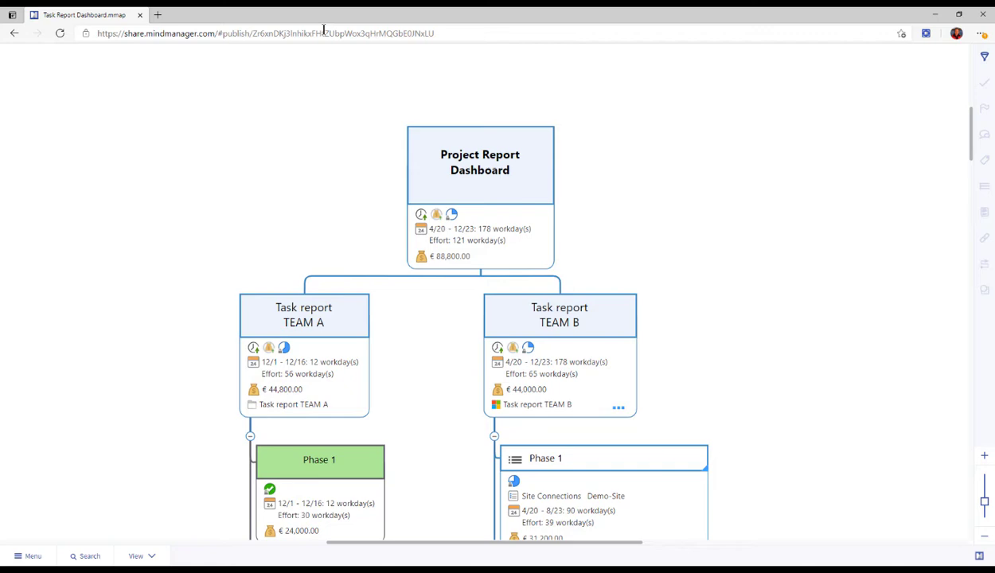
pyautogui.scroll(-5, 346, 135)
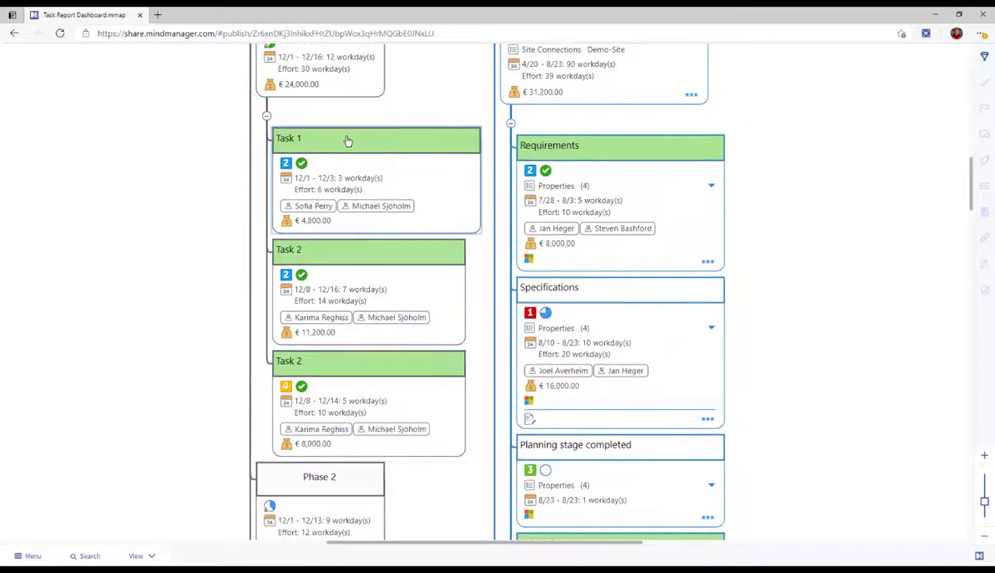
pyautogui.scroll(3, 347, 140)
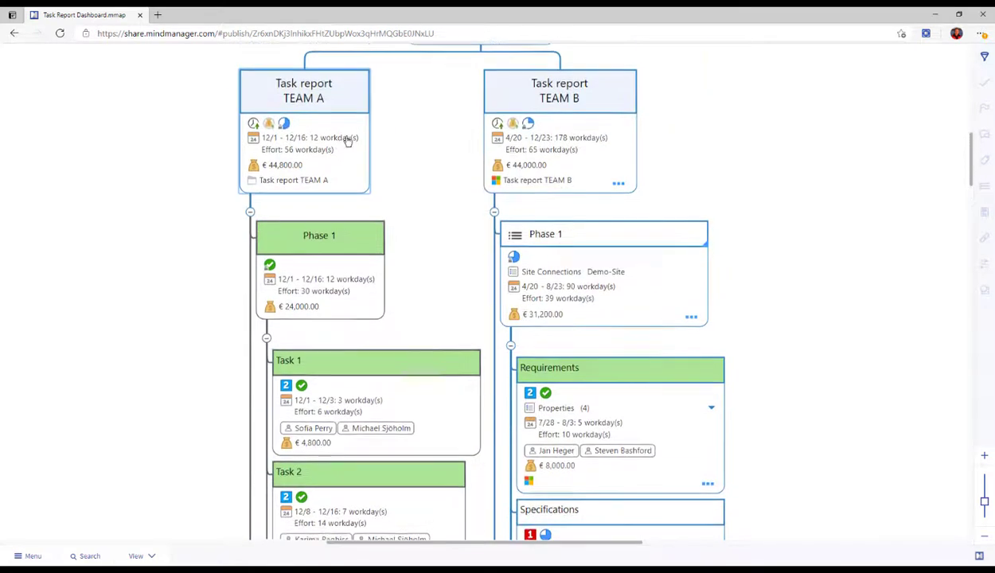
# - Filter the map to priority 1 topics assigned to one resource
pyautogui.click(985, 60)
pyautogui.click(853, 140)
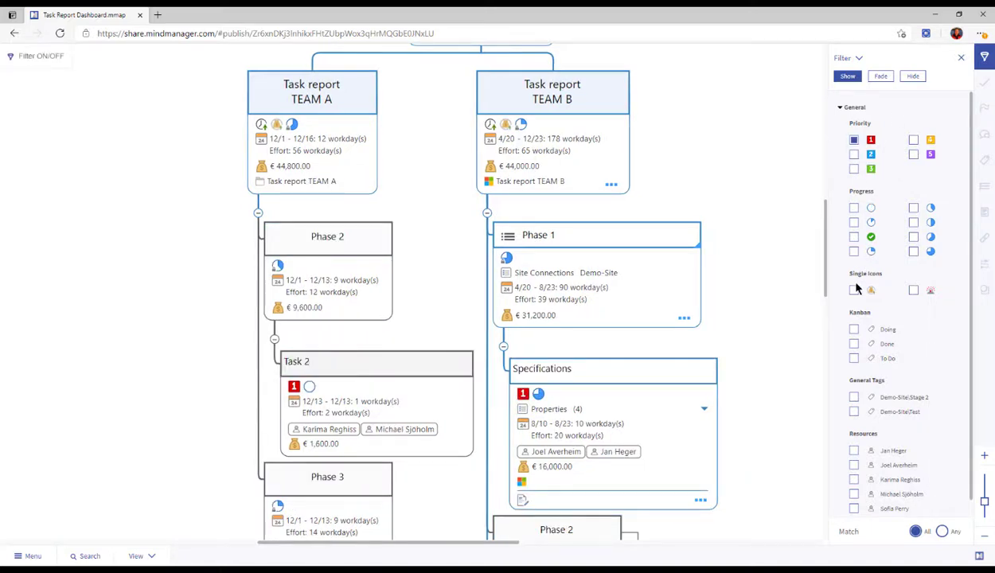
pyautogui.click(853, 465)
pyautogui.scroll(-2, 695, 420)
pyautogui.scroll(-4, 695, 421)
pyautogui.scroll(7, 695, 420)
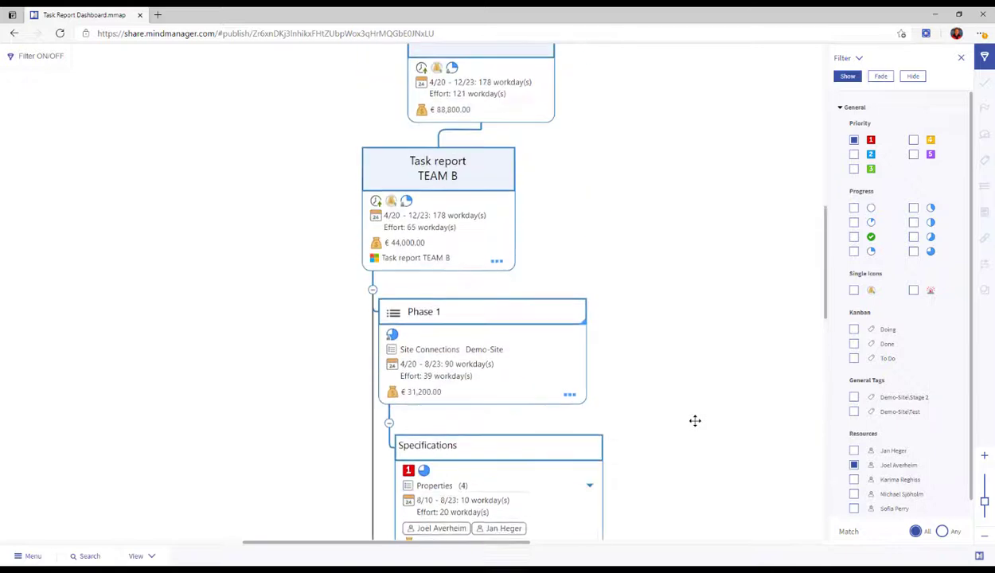
# - Show the filtered tasks as a Kanban board, then close the browser
pyautogui.click(151, 556)
pyautogui.moveTo(175, 367)
pyautogui.click(259, 381)
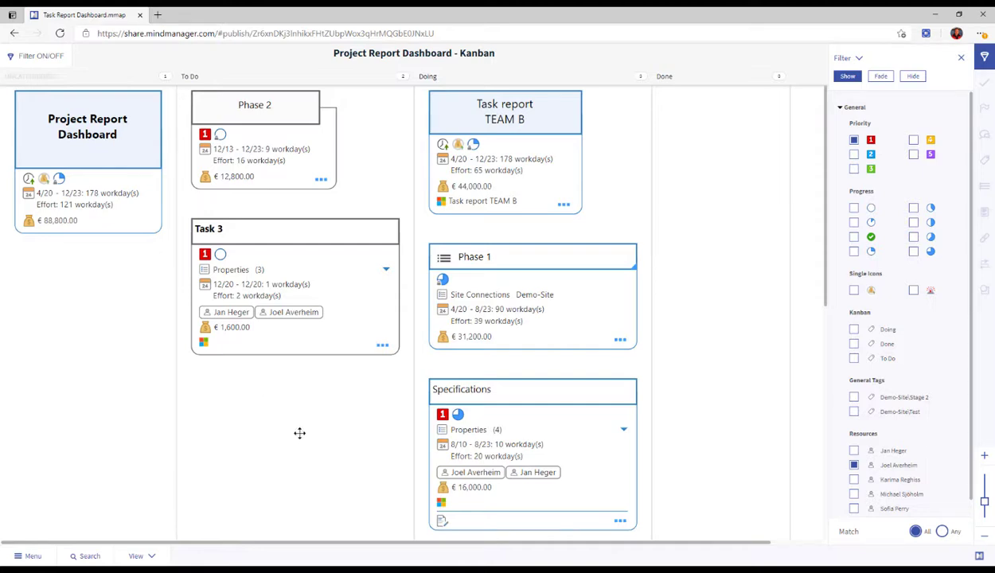
pyautogui.click(982, 24)
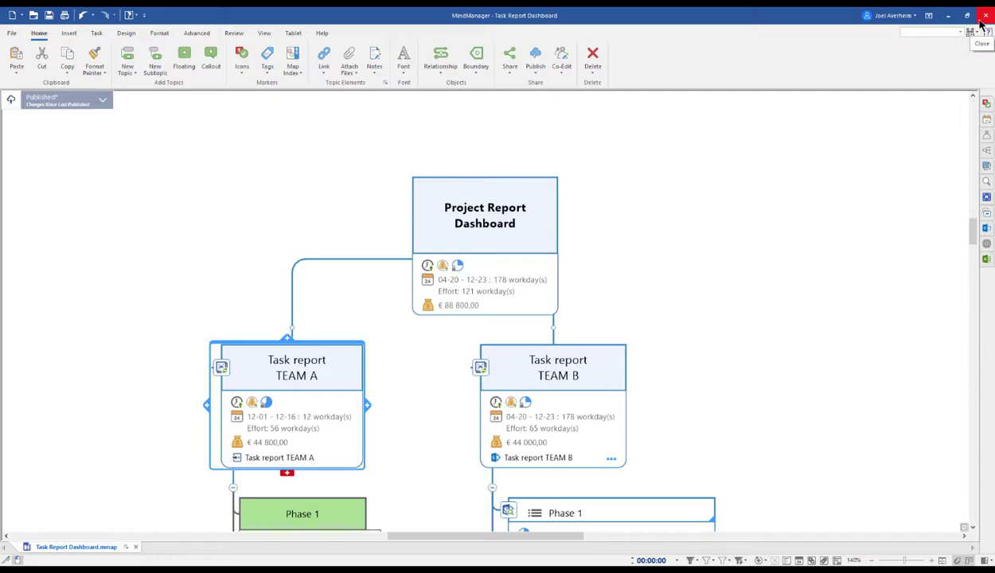
# - Push the dashboard's latest changes with Publish Update from the Published banner
pyautogui.click(102, 101)
pyautogui.click(86, 128)
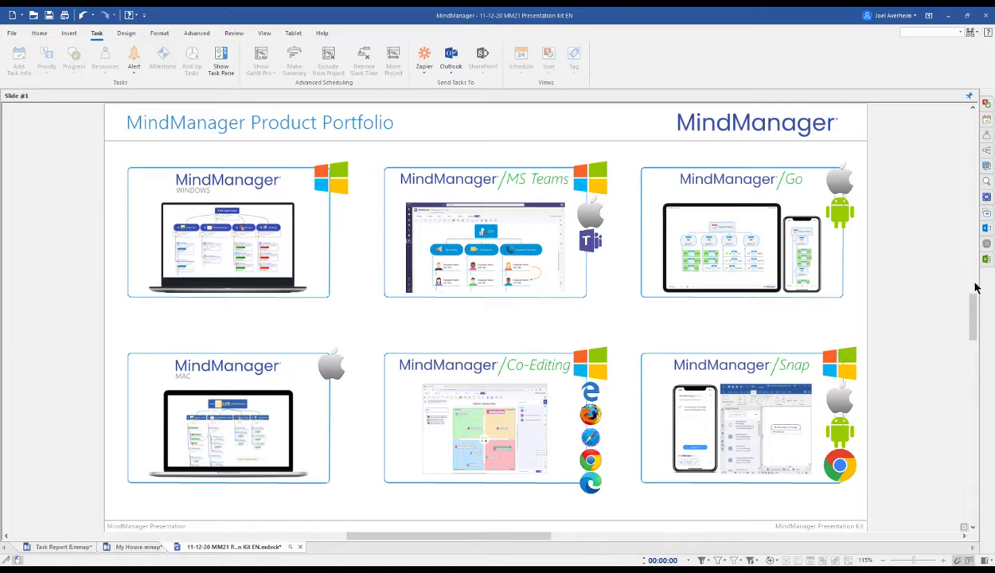
# - Show the Slides pane listing the MM21 Presentation Kit slide thumbnails
pyautogui.click(986, 222)
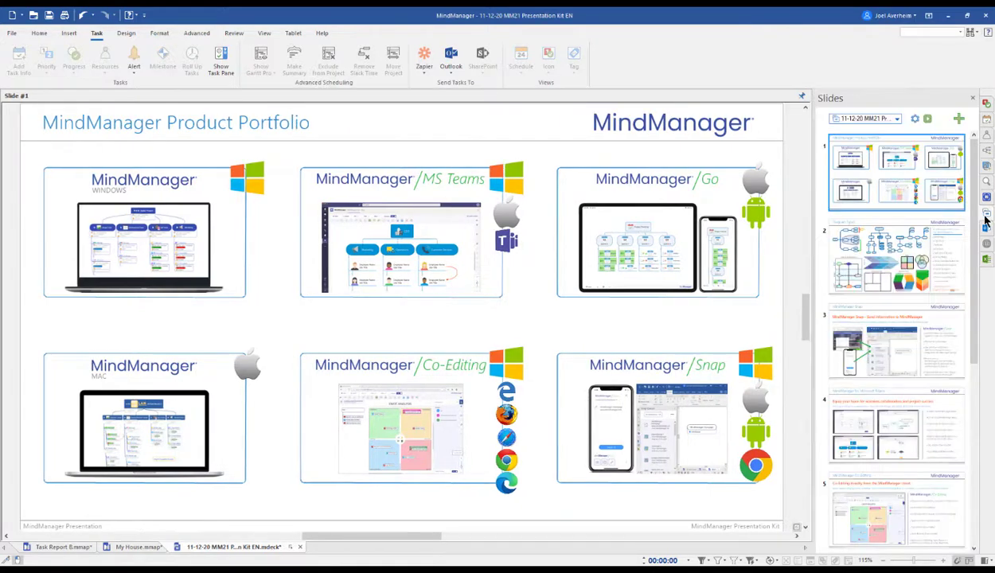